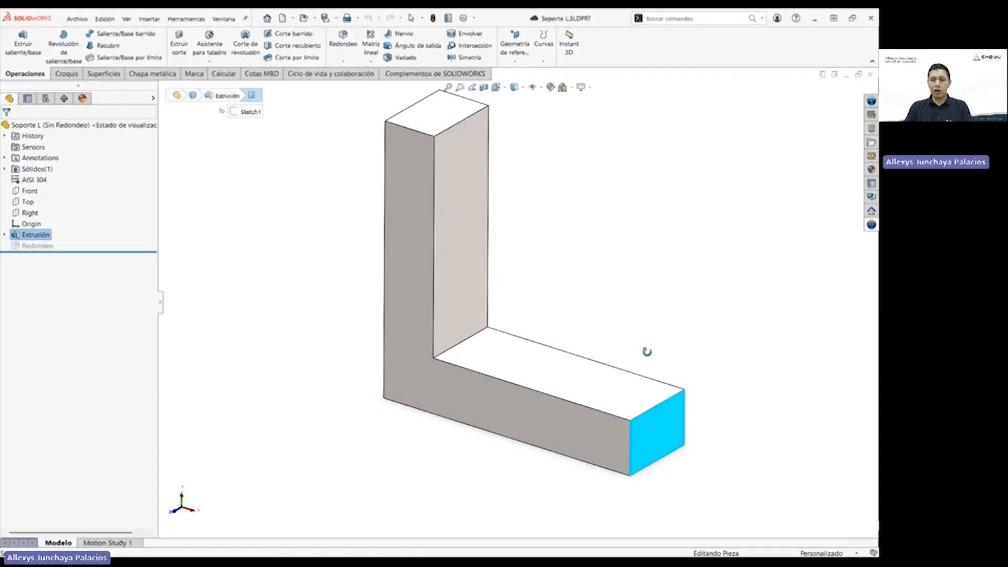
Step: Activate the Redondeo configuration of Soporte L, inspect the fillet at the inner corner, and return to the feature tree
middle_drag(668, 443, 540, 355)
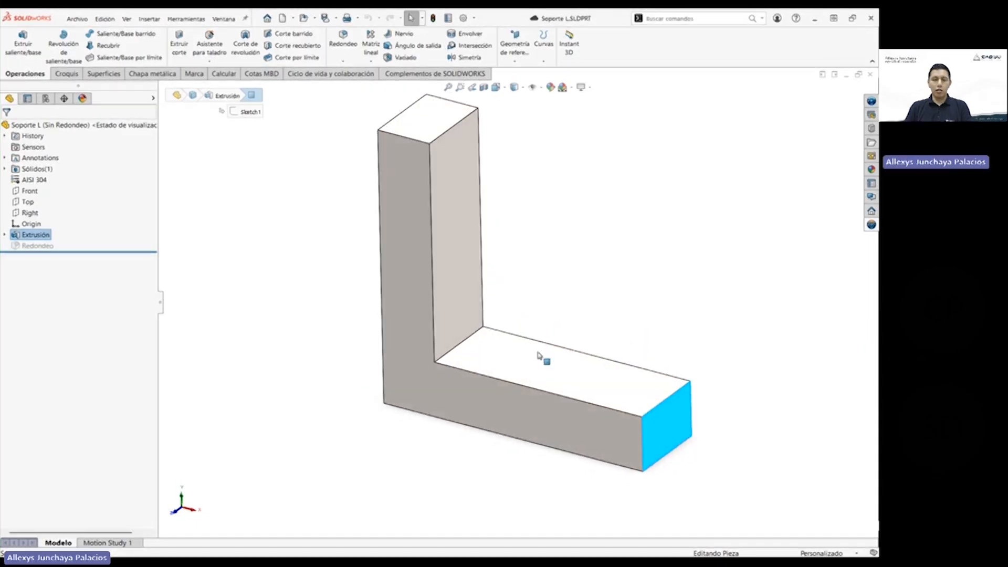
click(46, 99)
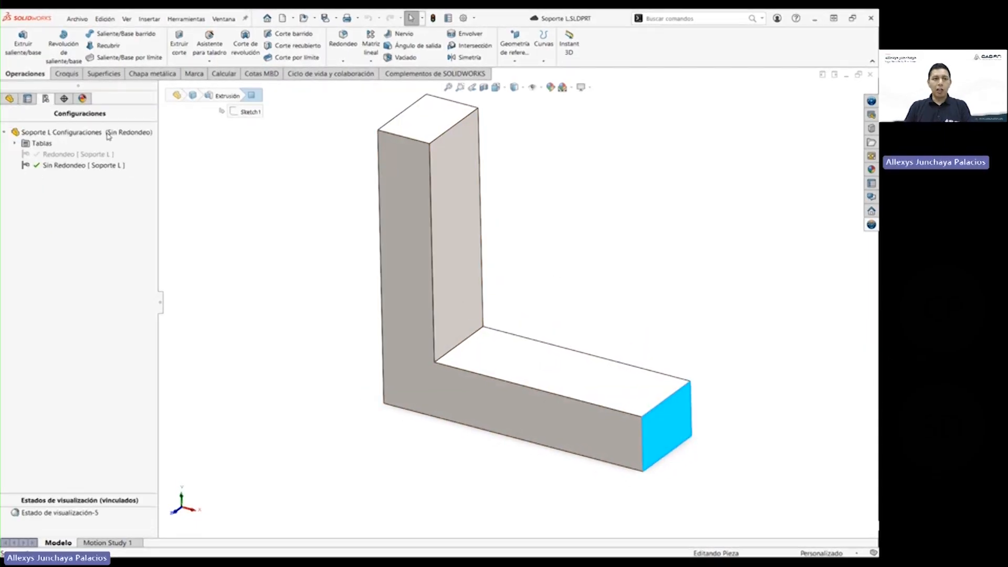
double_click(53, 156)
middle_drag(353, 241, 528, 250)
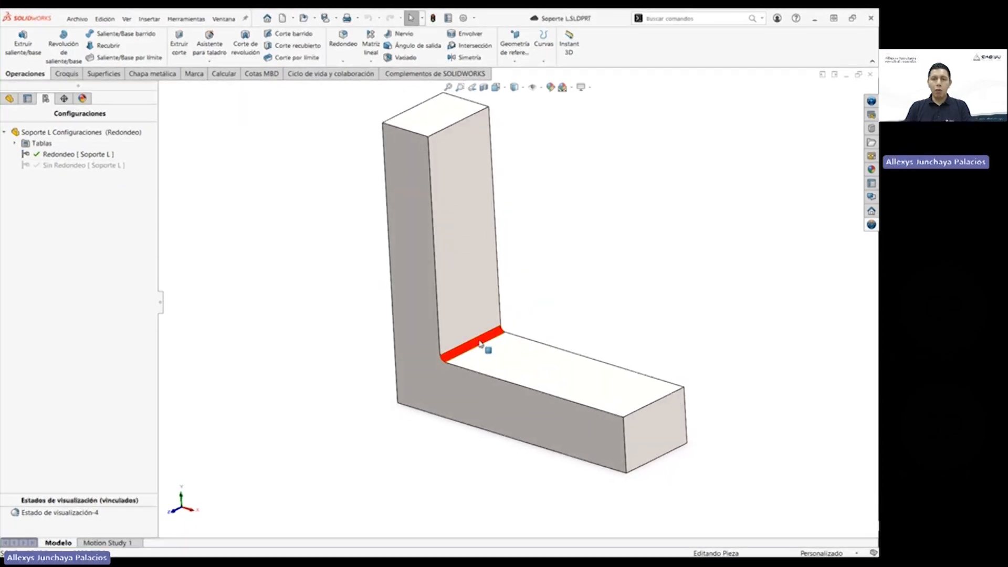
middle_drag(489, 348, 562, 301)
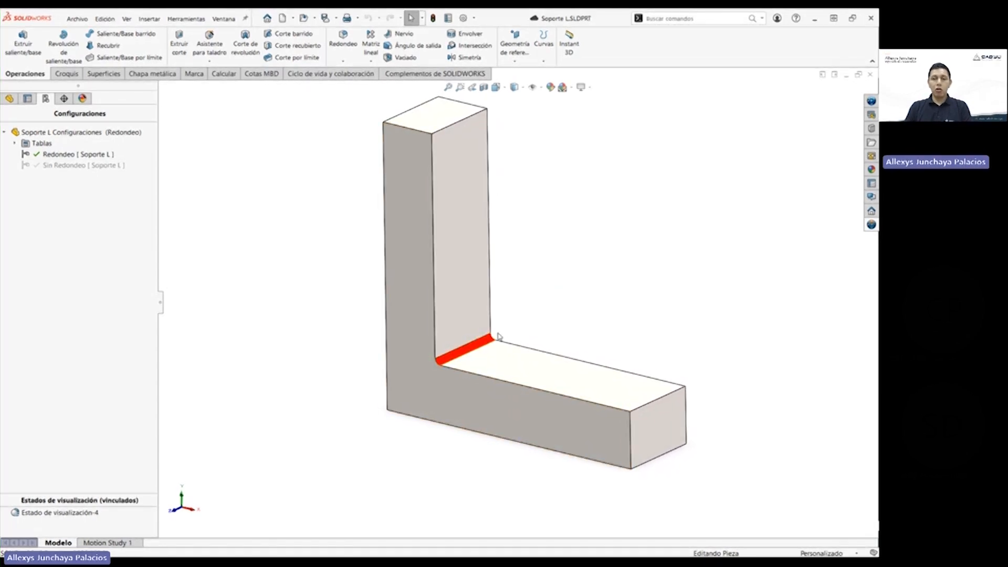
middle_drag(534, 288, 486, 304)
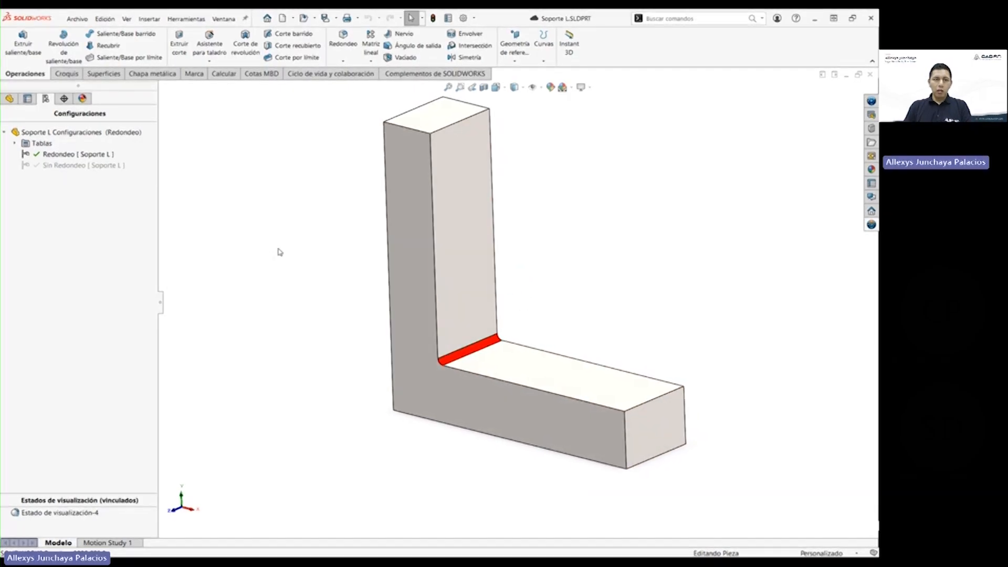
click(9, 101)
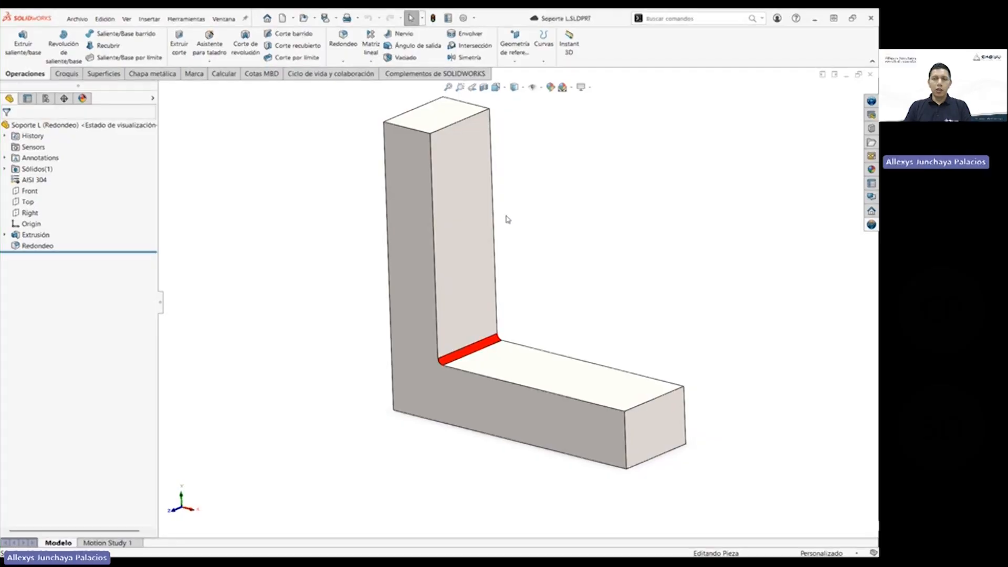
mouse_move(516, 236)
middle_down()
mouse_move(523, 227)
mouse_move(516, 232)
middle_up()
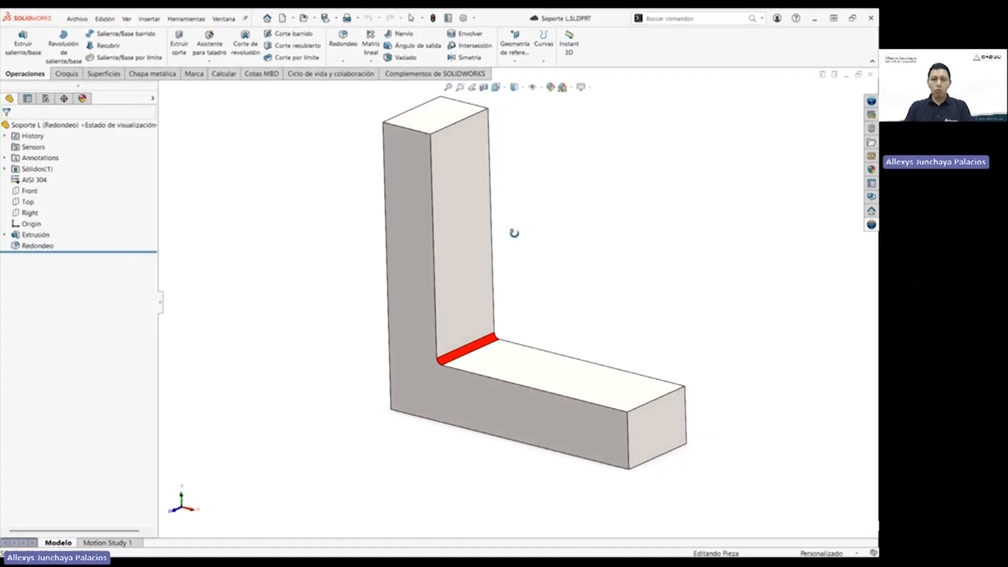
mouse_move(523, 272)
middle_down()
mouse_move(547, 255)
mouse_move(461, 279)
mouse_move(522, 252)
mouse_move(540, 258)
mouse_move(528, 268)
middle_up()
middle_drag(540, 222, 546, 243)
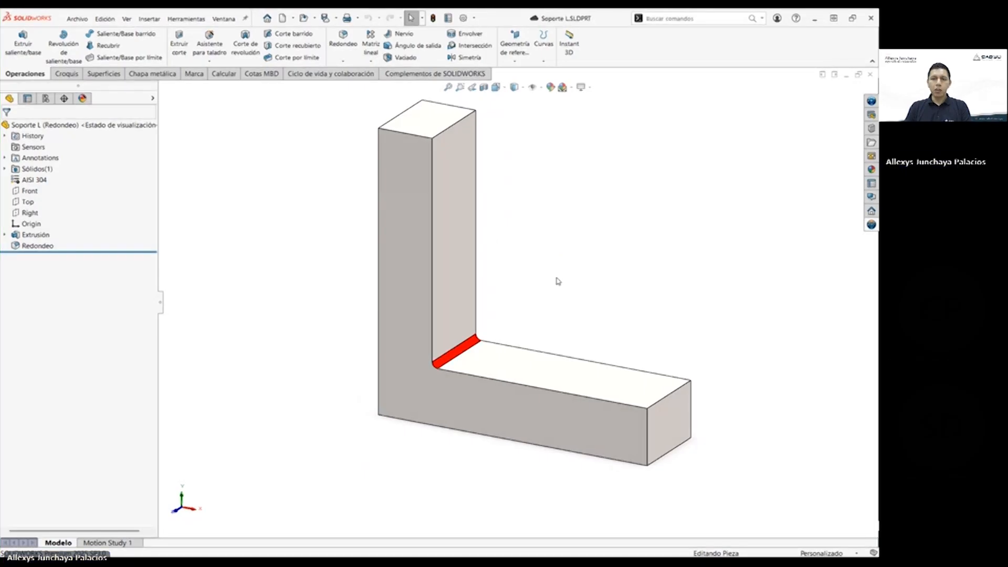
mouse_move(551, 288)
middle_down()
mouse_move(531, 270)
mouse_move(552, 274)
mouse_move(531, 282)
mouse_move(540, 288)
middle_up()
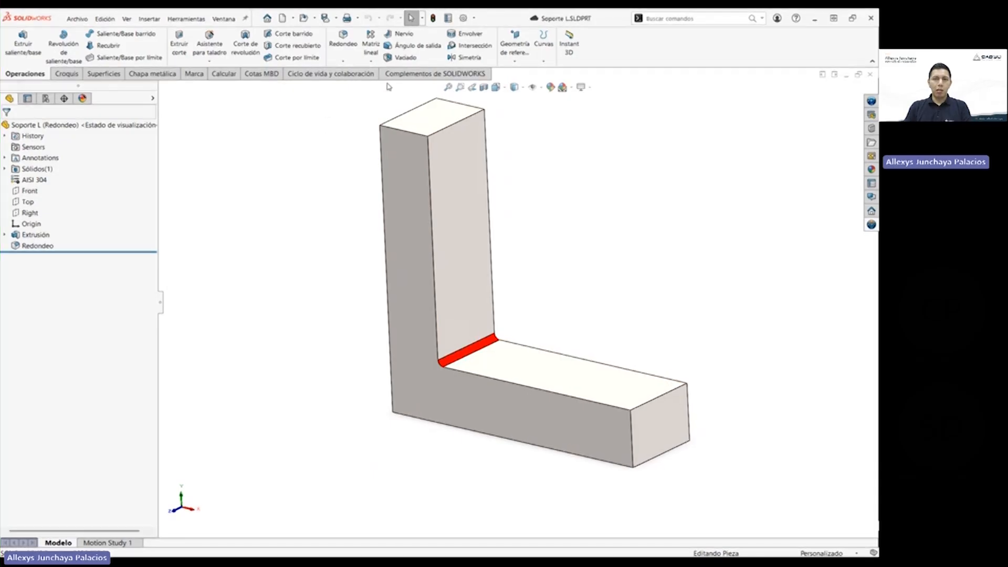
Step: Load the SOLIDWORKS Simulation add-in and create a static study named Análisis estático 1
click(408, 77)
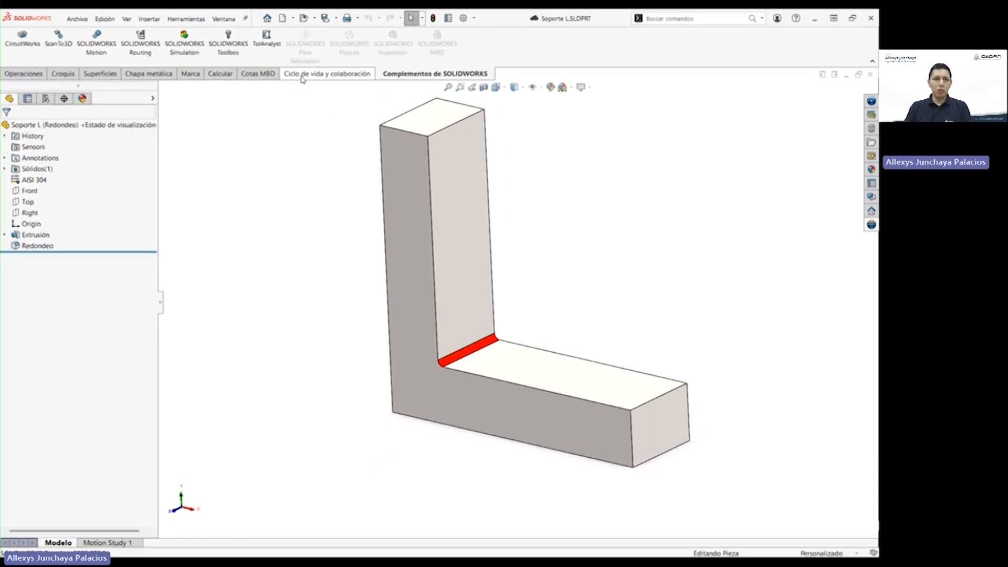
click(184, 44)
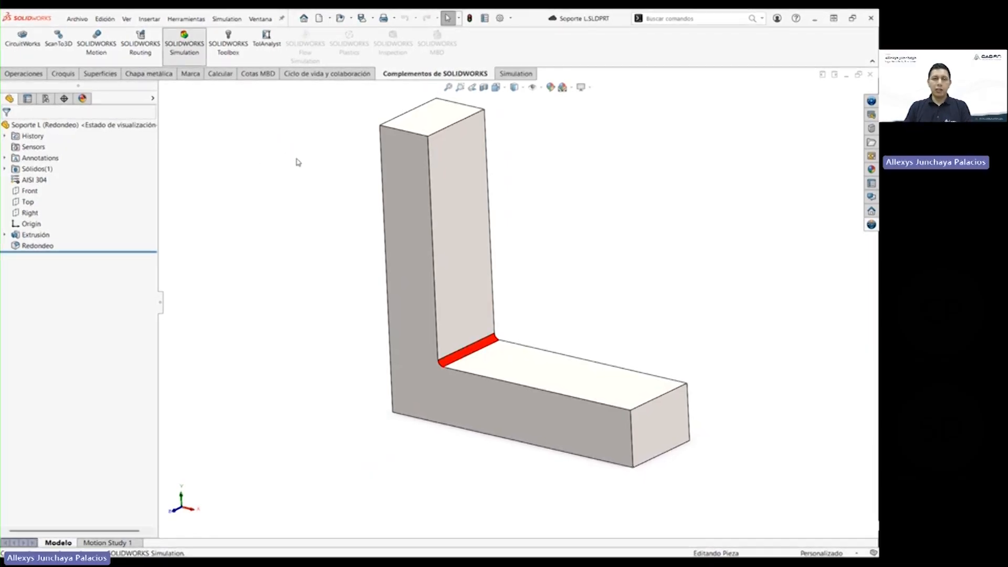
click(514, 75)
click(15, 39)
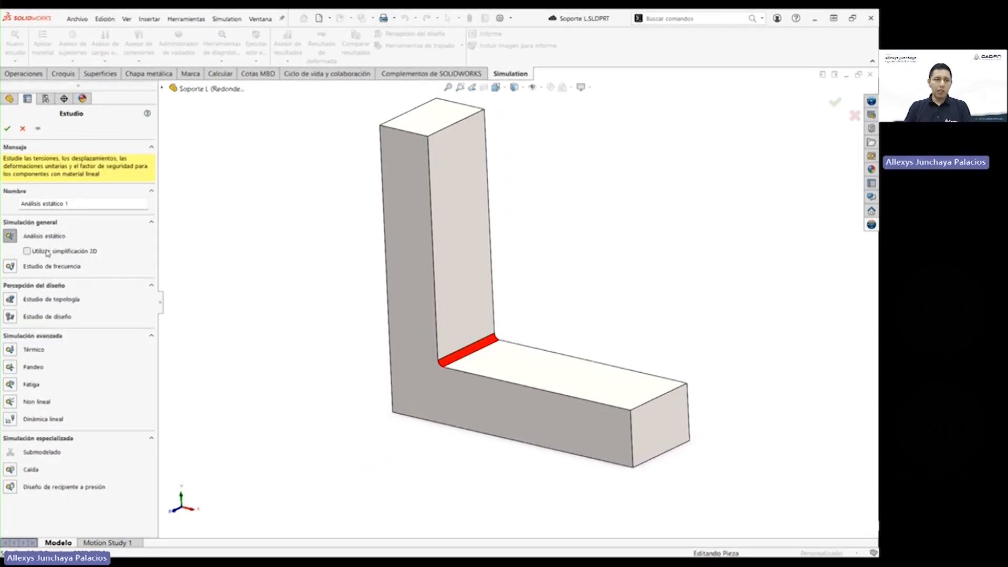
key(Return)
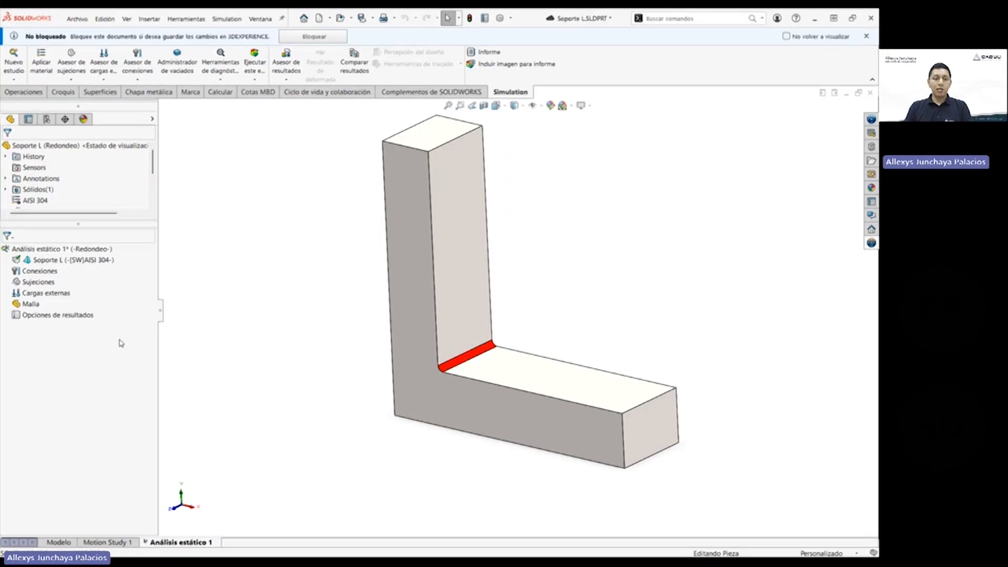
Step: Apply a fixed geometry (Geometría fija) restraint to the top face of the bracket's vertical leg
click(42, 261)
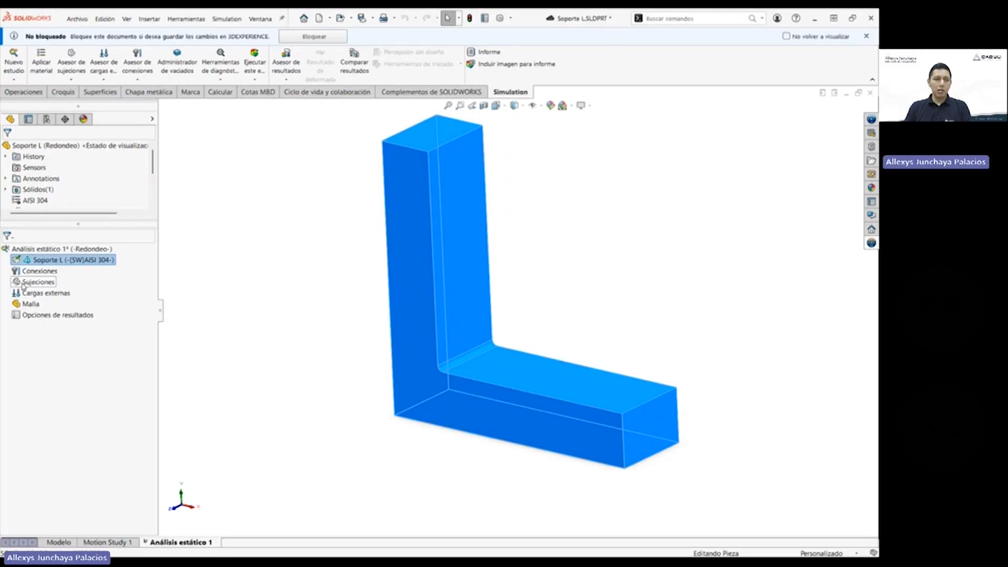
click(23, 284)
right_click(23, 285)
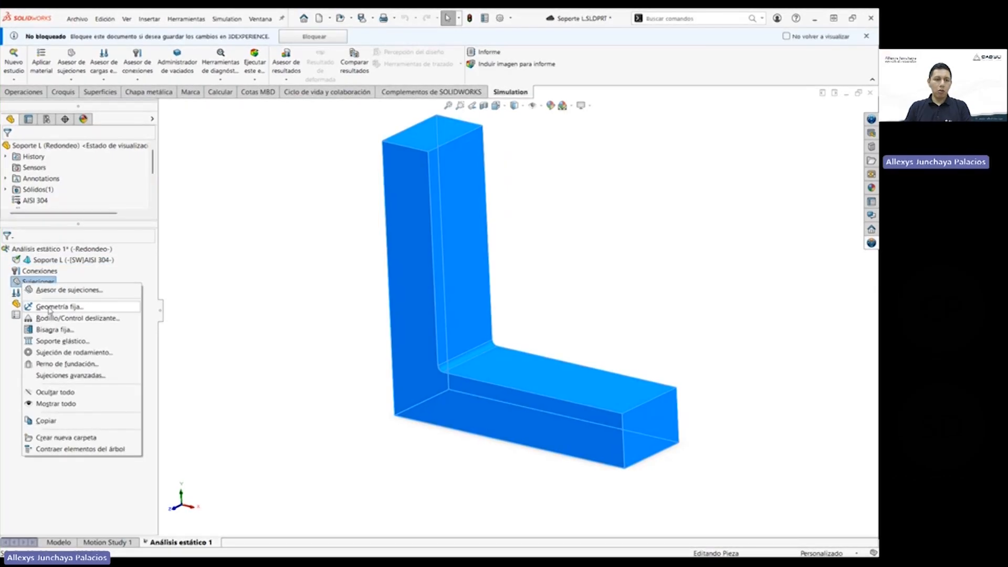
click(180, 305)
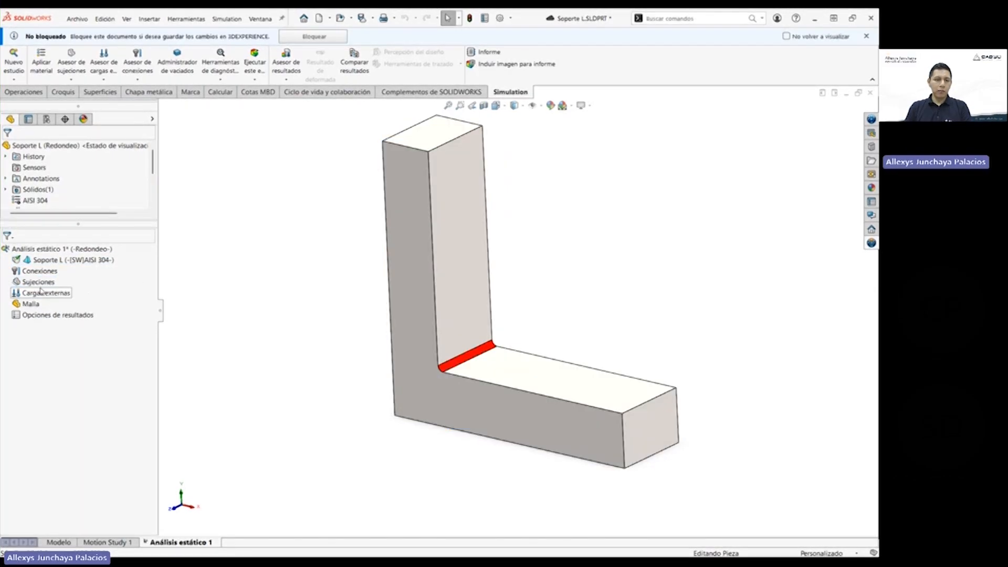
right_click(34, 283)
click(63, 306)
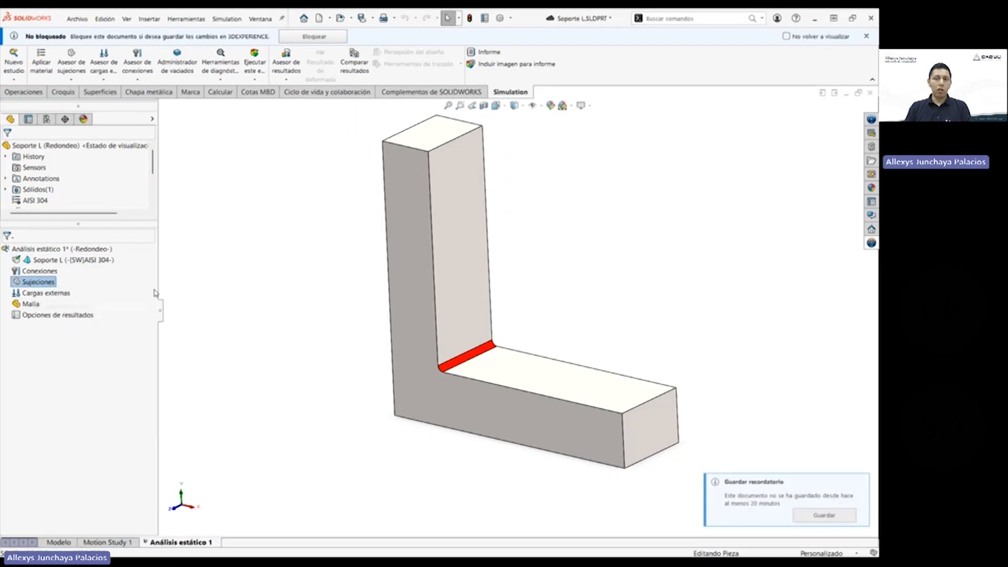
click(432, 143)
scroll(344, 271, up, 2)
scroll(550, 242, down, 1)
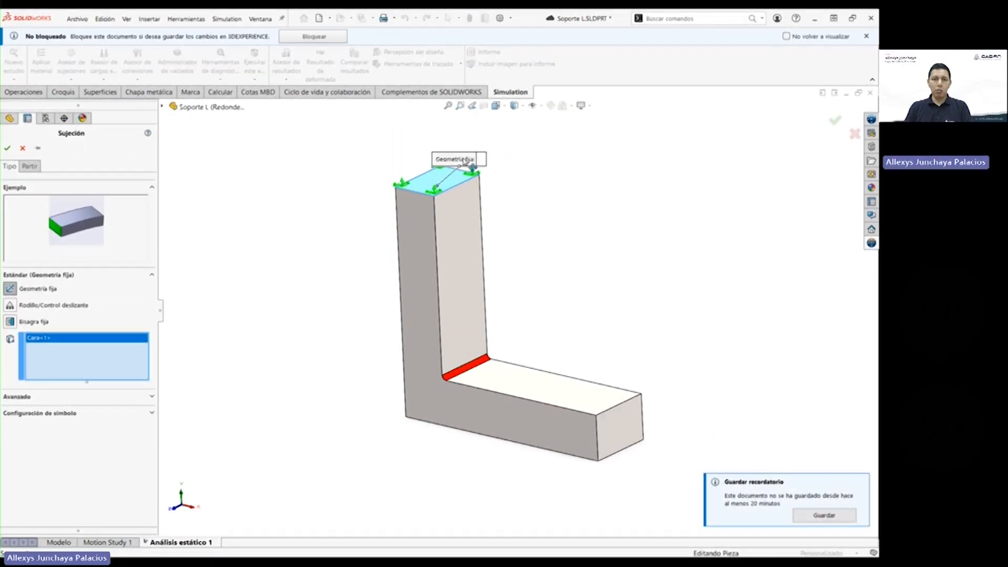
drag(455, 160, 366, 150)
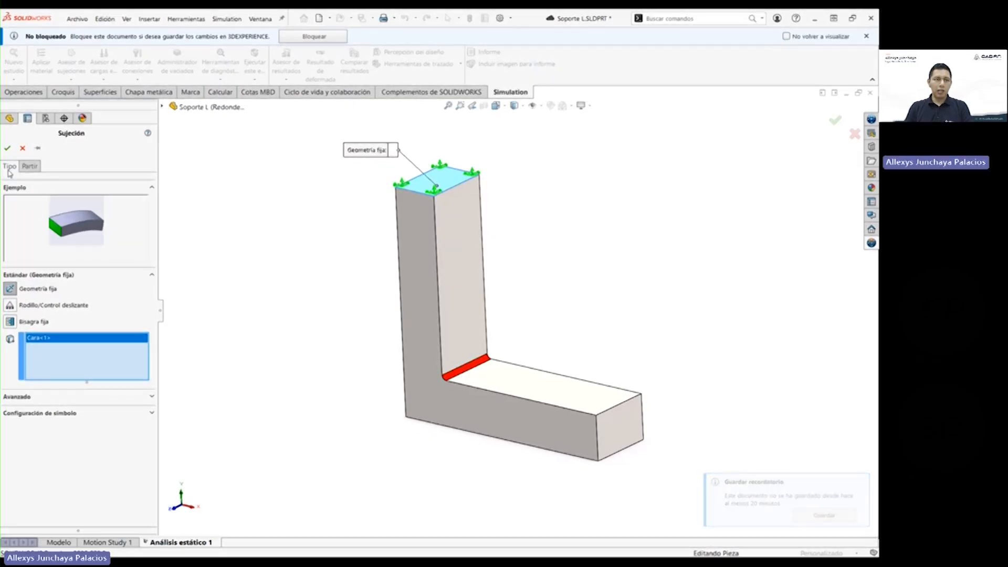
click(7, 148)
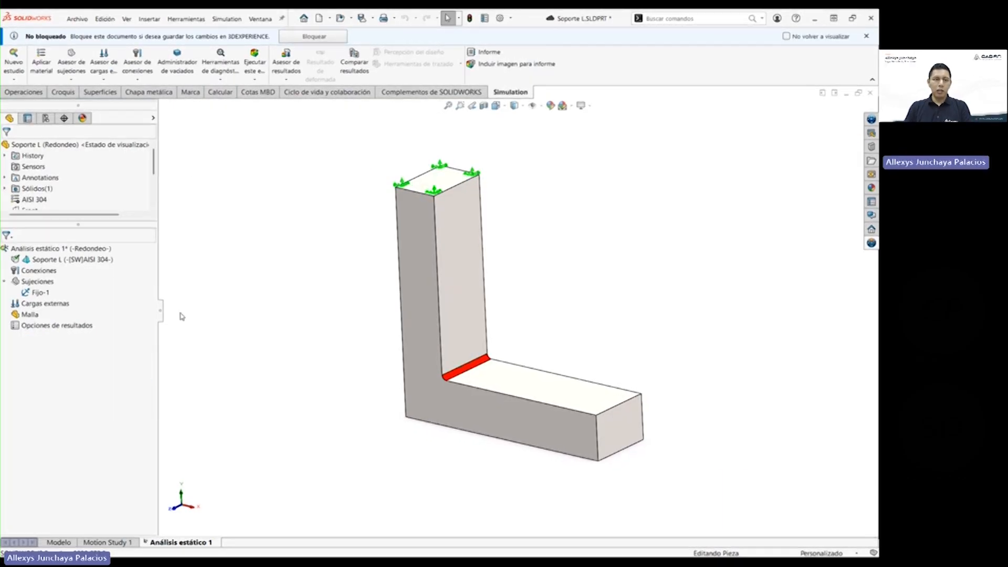
Step: Add a force on the end face of the bracket's horizontal leg, with its direction set along that face's vertical edge
right_click(42, 305)
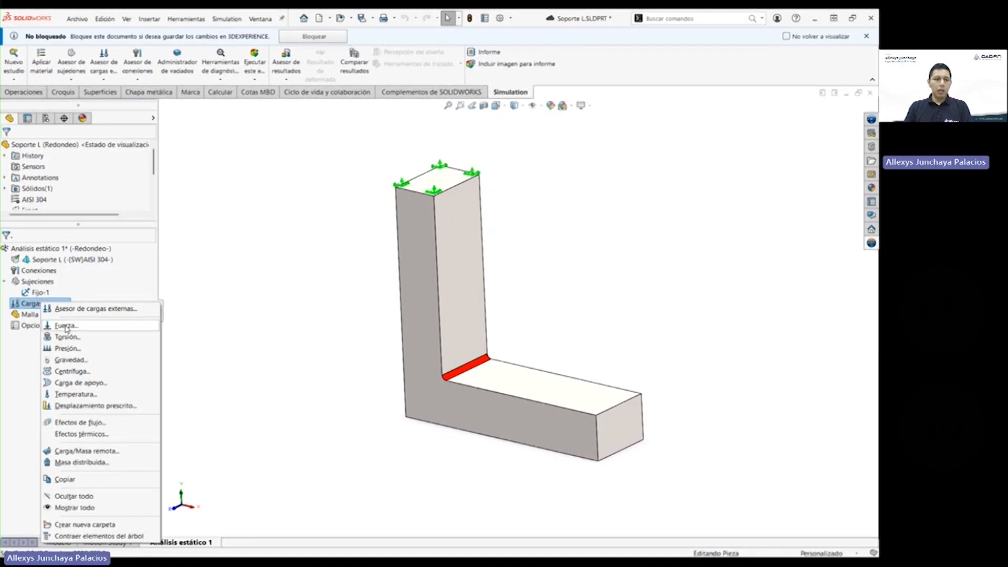
click(67, 326)
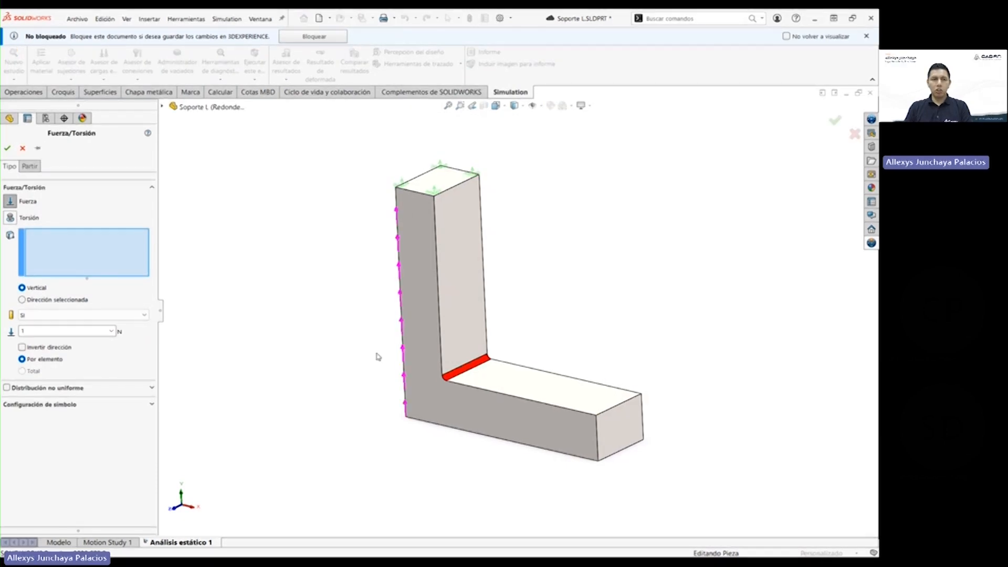
click(625, 430)
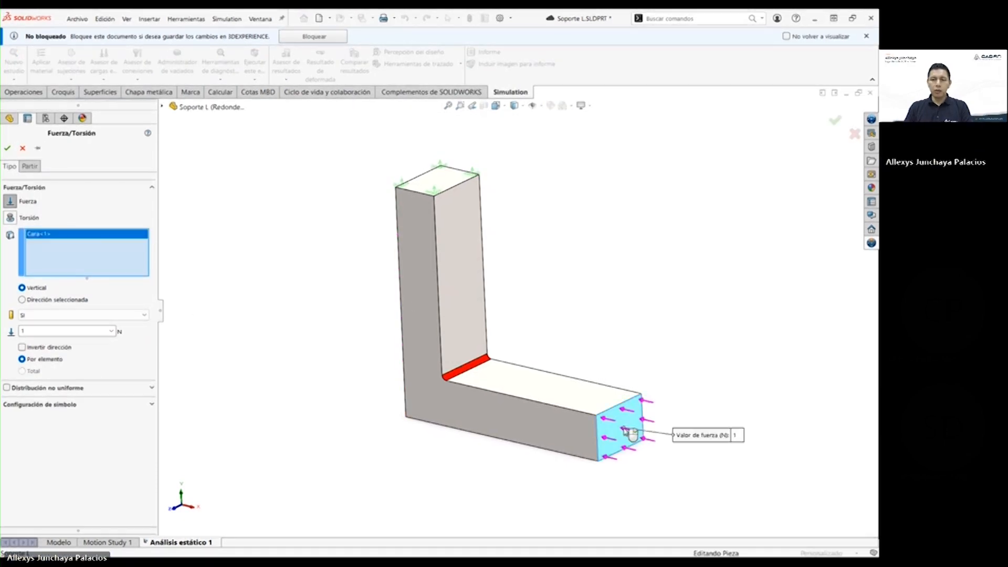
click(79, 332)
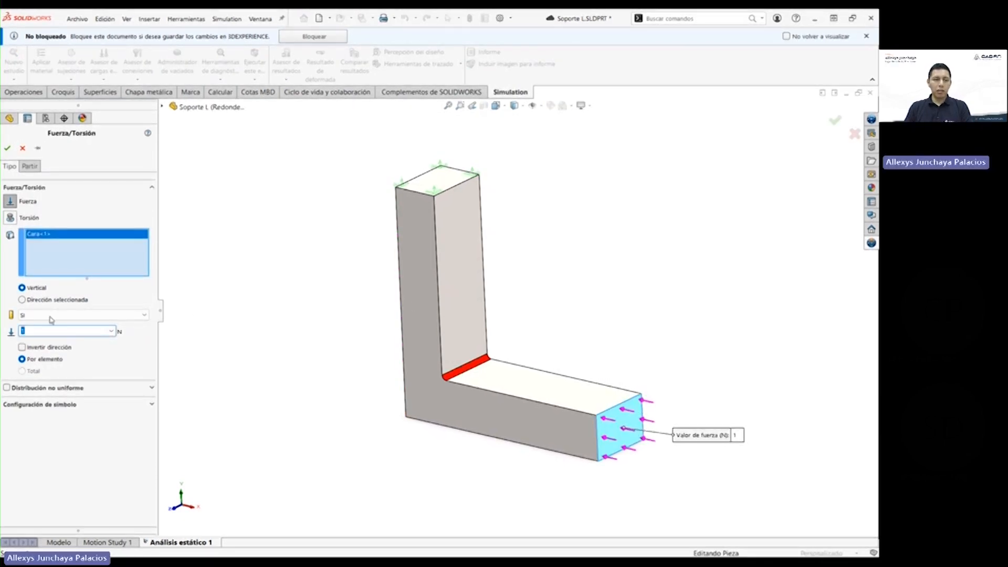
click(22, 299)
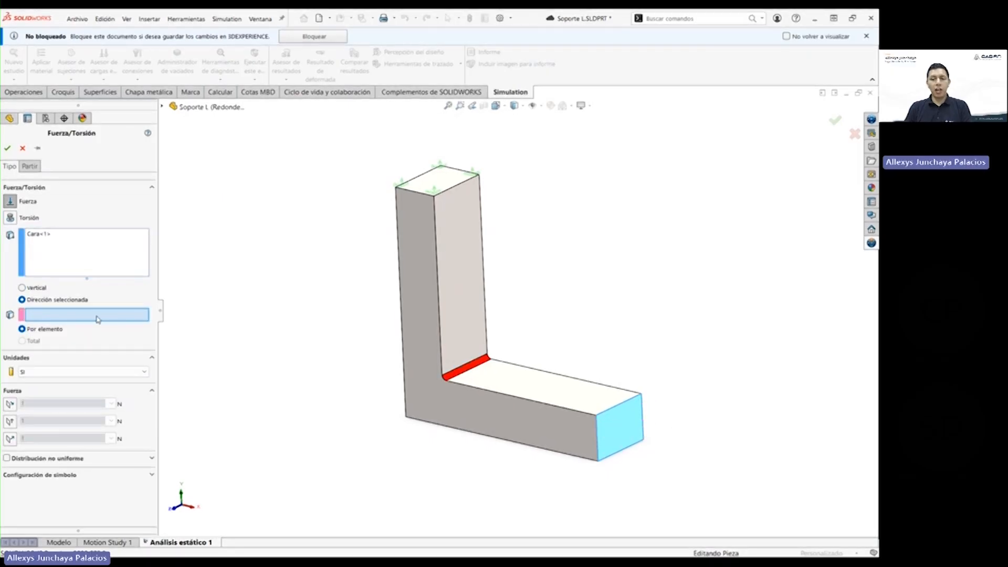
click(597, 441)
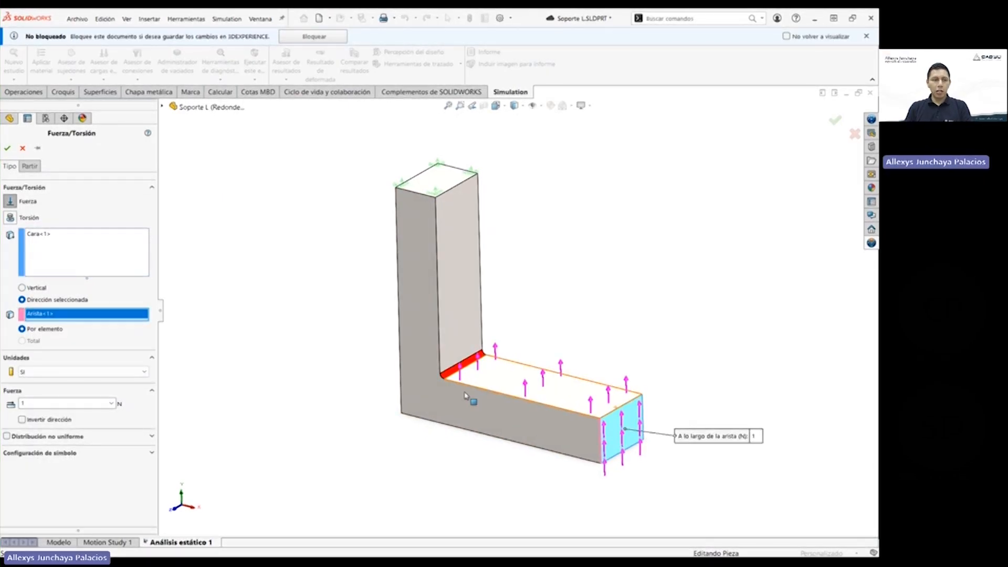
Step: Reverse the force on the end face so it points downward and set it to 900 N
click(22, 420)
double_click(44, 403)
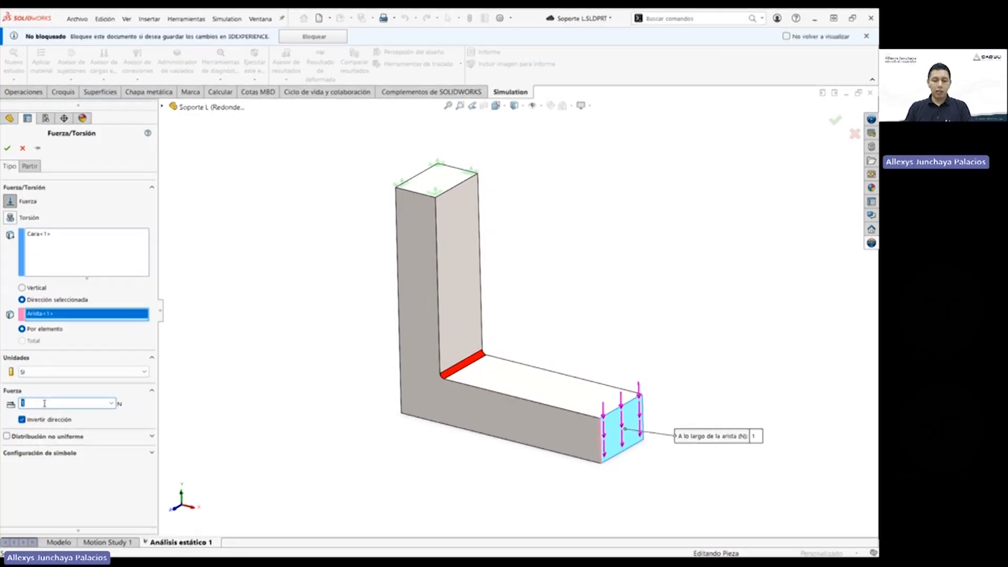
text(900)
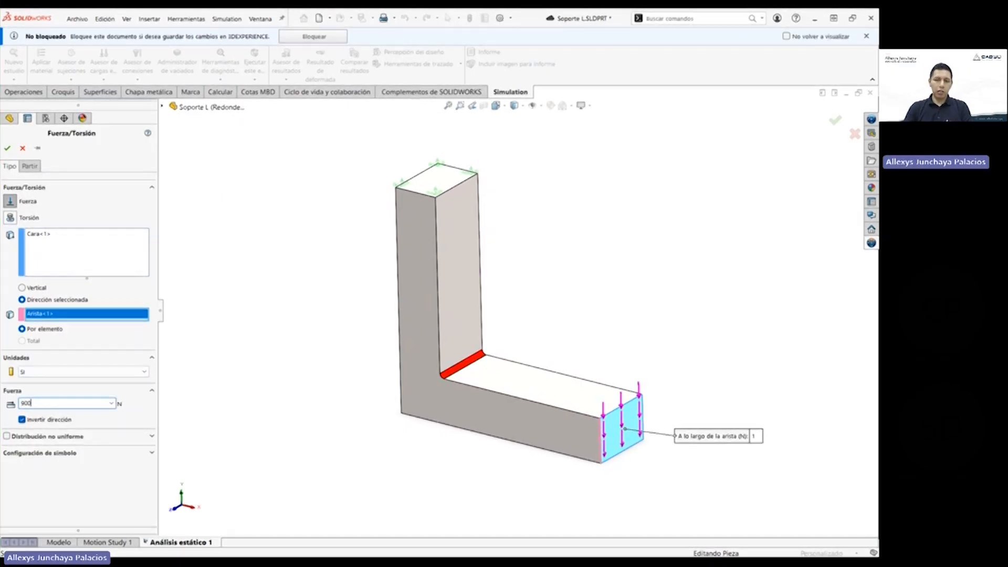
click(8, 148)
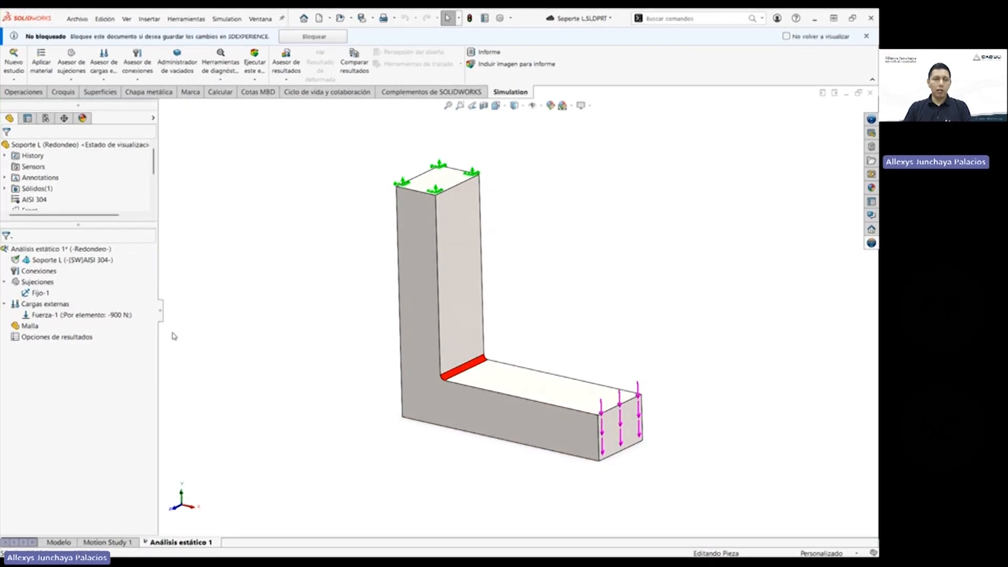
Step: Mesh the bracket with a standard mesh (Malla estándar), accepting the 4.76403177 mm element size and 0.23820159 mm tolerance
right_click(19, 326)
click(50, 361)
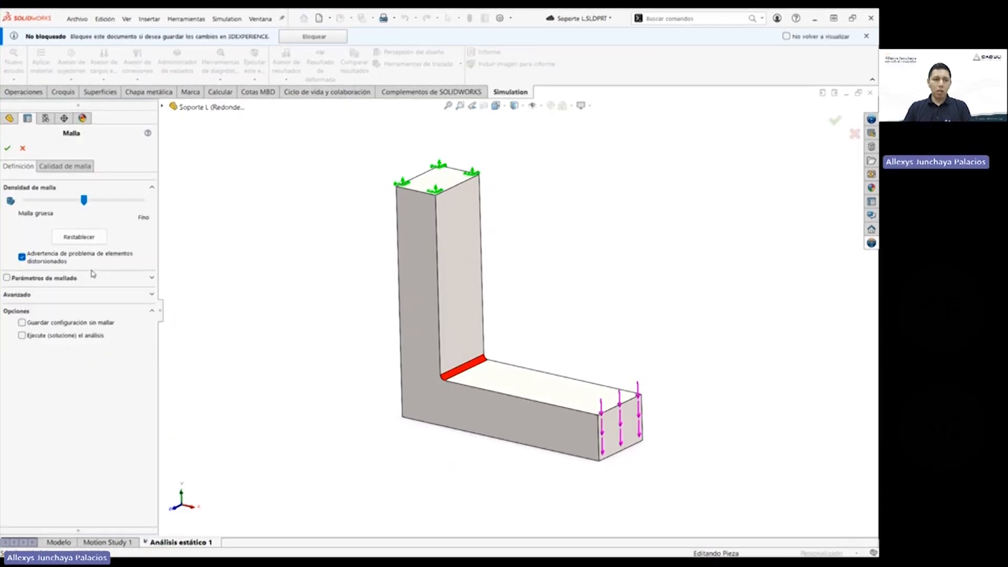
click(44, 279)
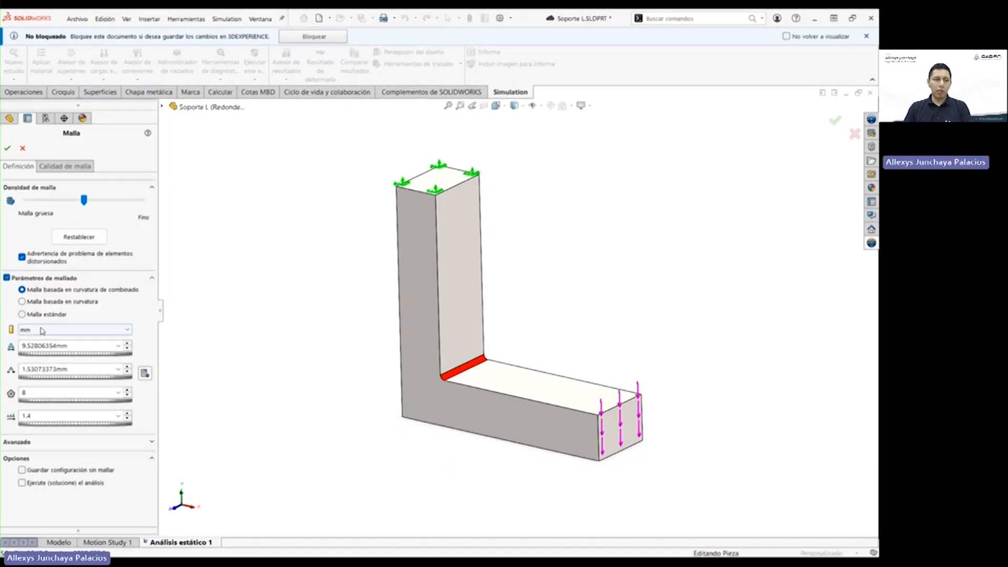
click(23, 303)
click(22, 314)
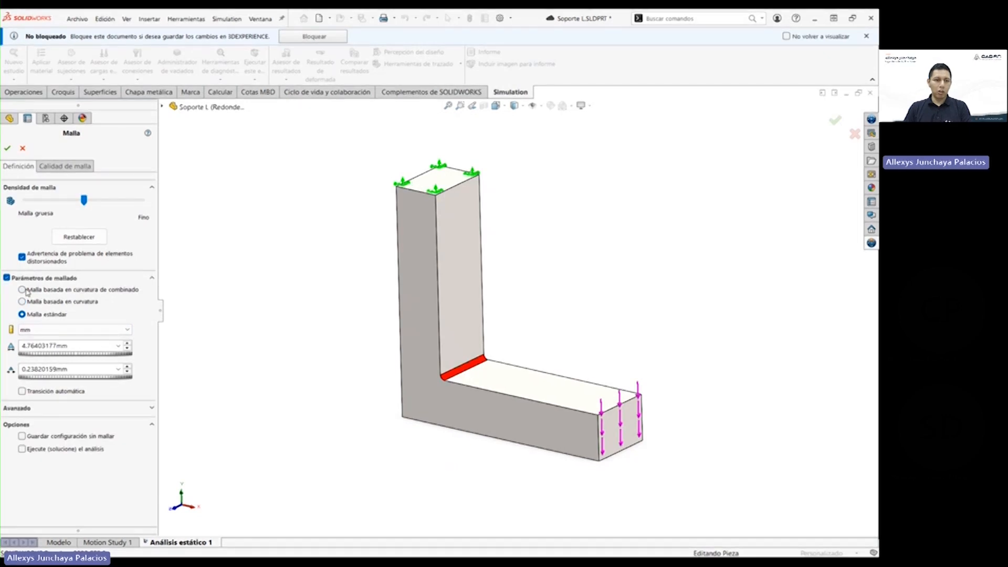
click(23, 291)
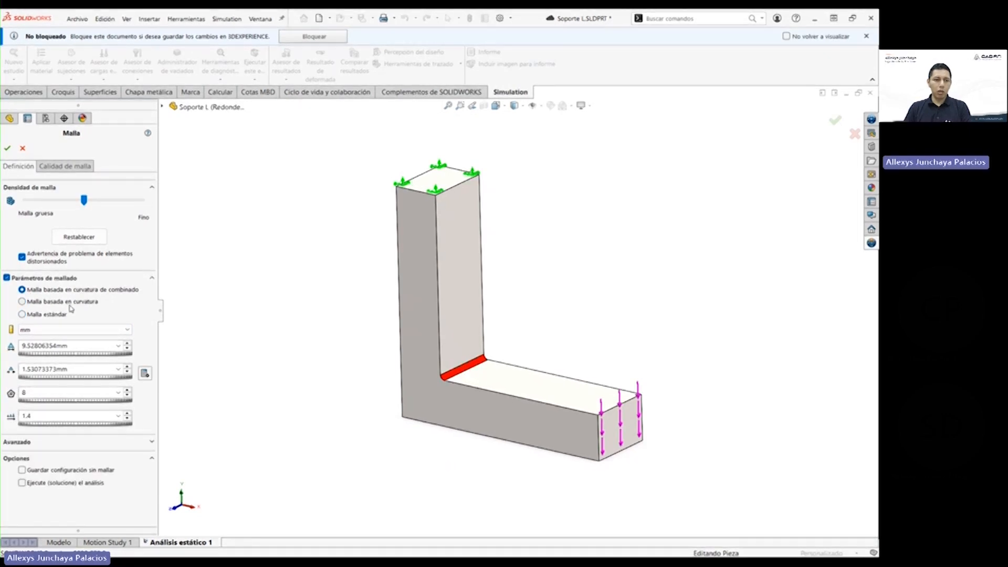
click(22, 315)
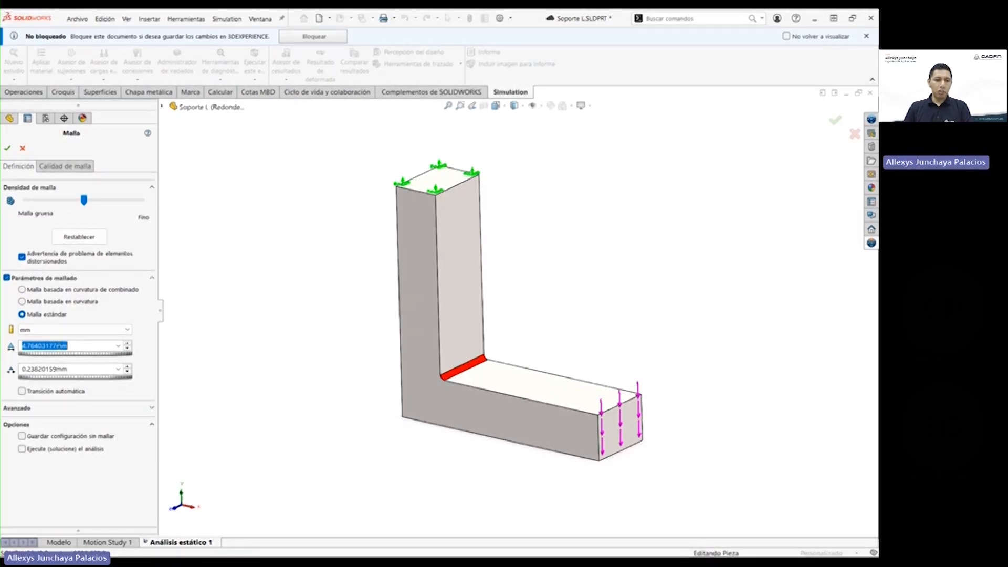
click(35, 346)
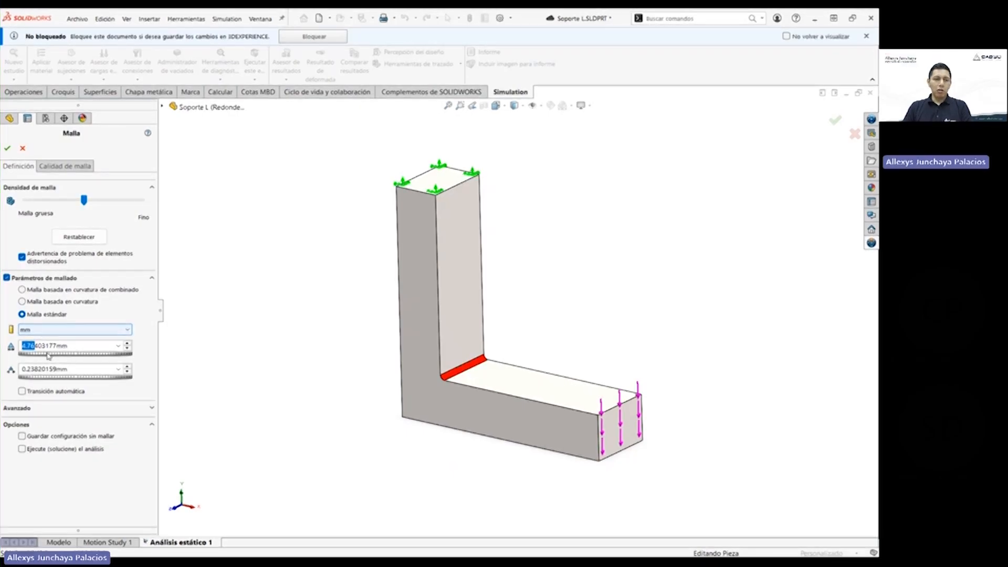
click(8, 148)
Step: Run the static study Análisis estático 1 on the meshed bracket
mouse_move(565, 328)
middle_down()
mouse_move(559, 341)
mouse_move(557, 330)
middle_up()
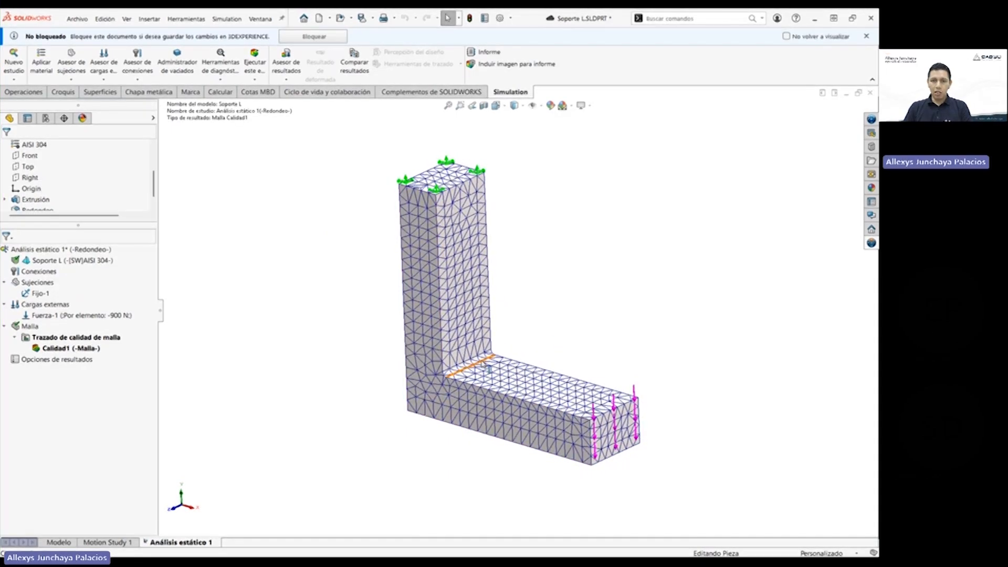
scroll(472, 370, down, 1)
ctrl+middle_drag(574, 281, 572, 306)
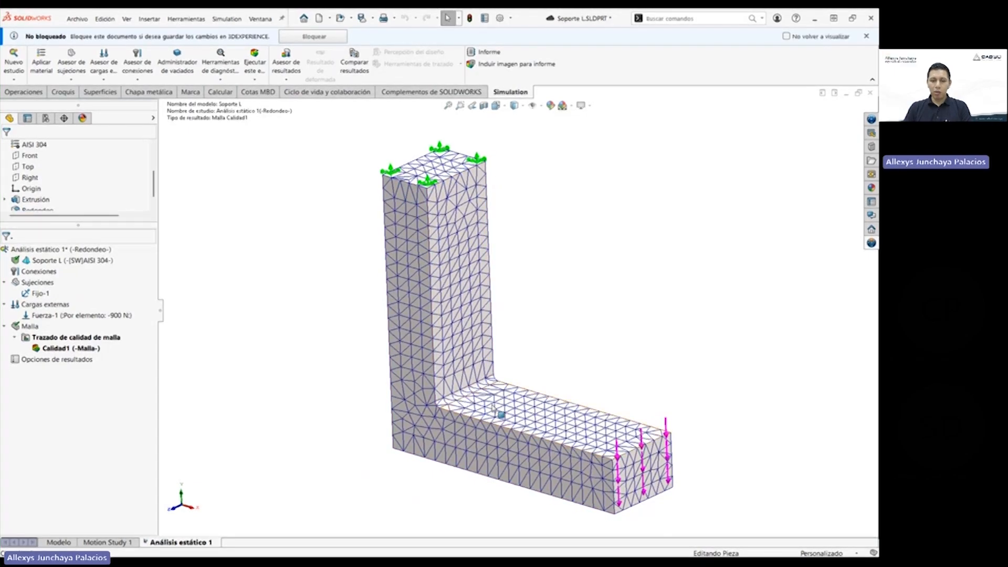
mouse_move(540, 337)
middle_down()
mouse_move(585, 333)
mouse_move(508, 354)
mouse_move(551, 345)
mouse_move(531, 339)
middle_up()
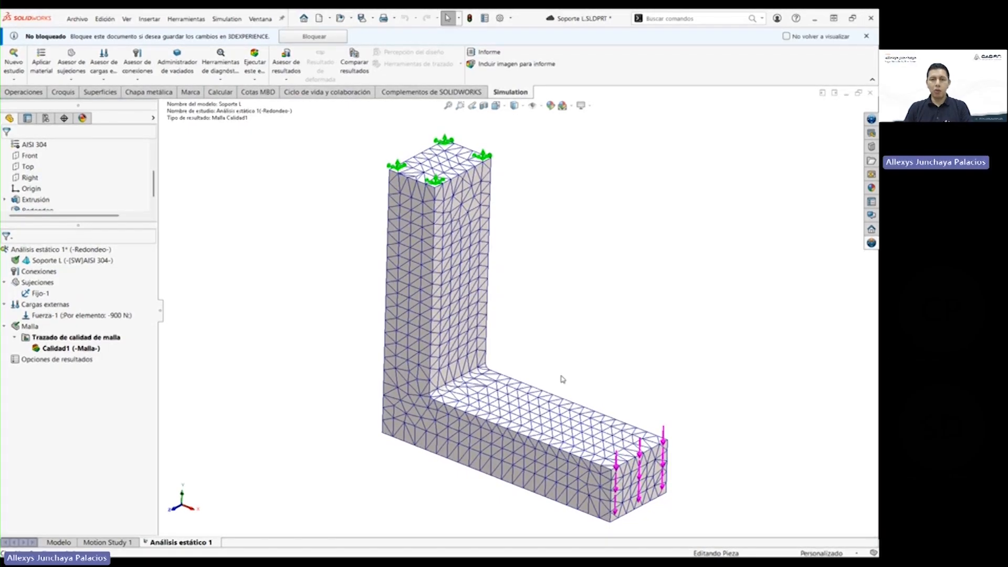
mouse_move(563, 379)
middle_down()
mouse_move(544, 370)
mouse_move(555, 376)
middle_up()
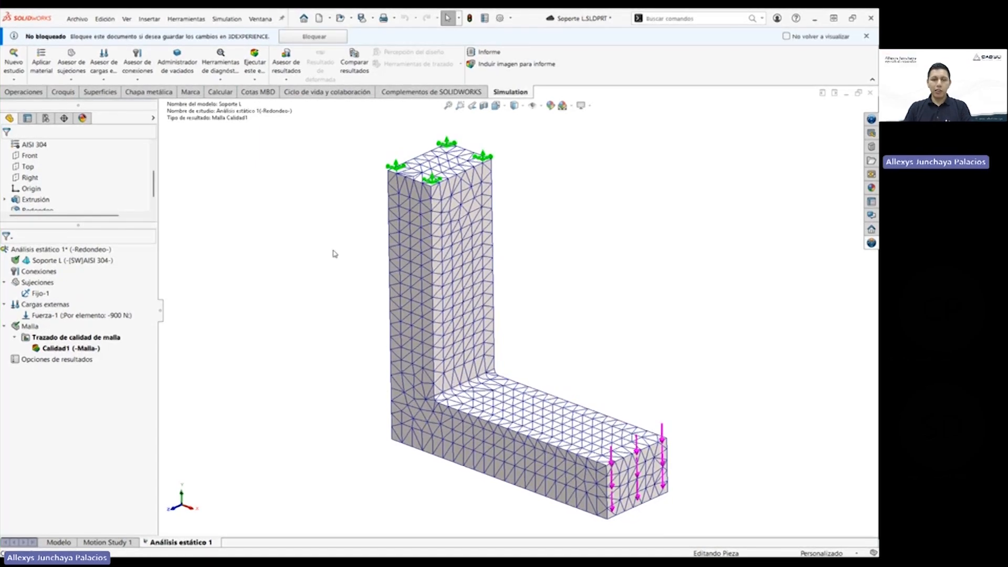
right_click(57, 250)
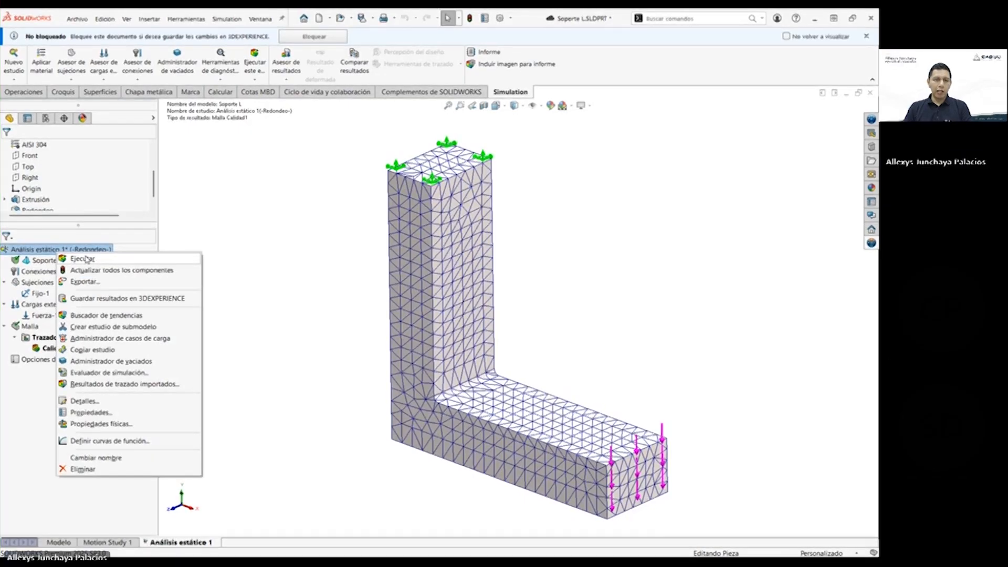
click(79, 259)
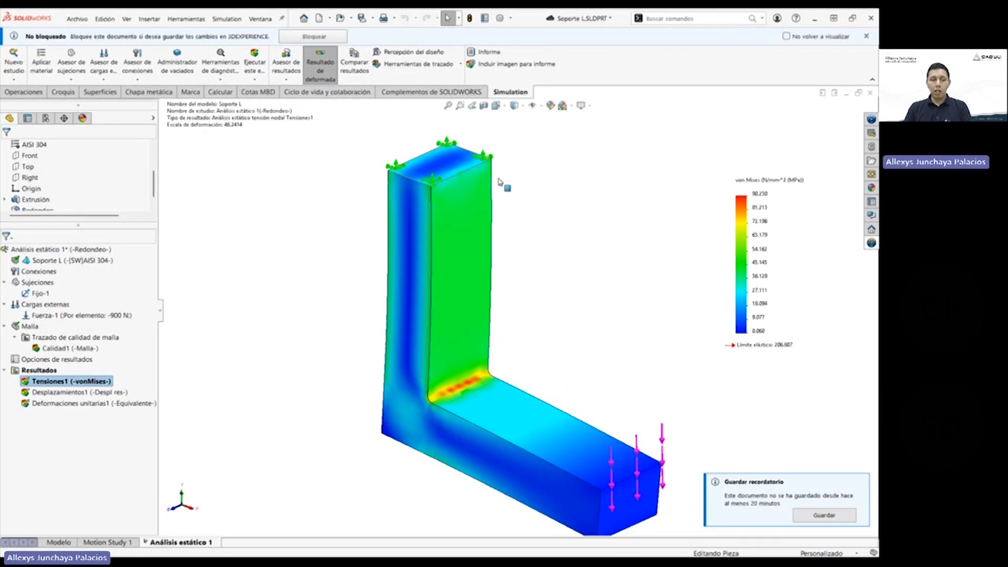
Step: Show the maximum-value annotation on the von Mises stress plot and place its label clear of the bracket beside the inner corner
ctrl+middle_drag(533, 334, 509, 325)
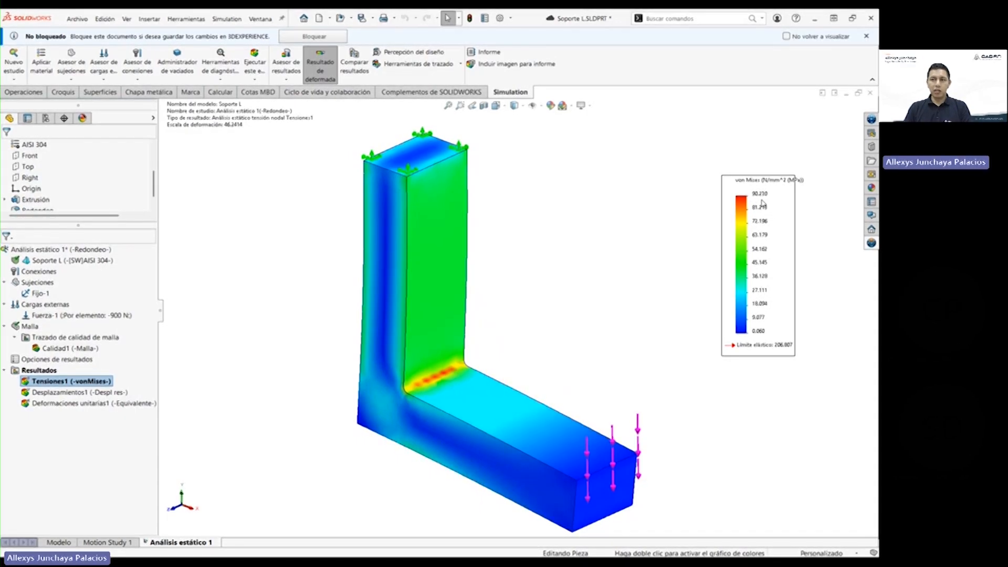
double_click(757, 195)
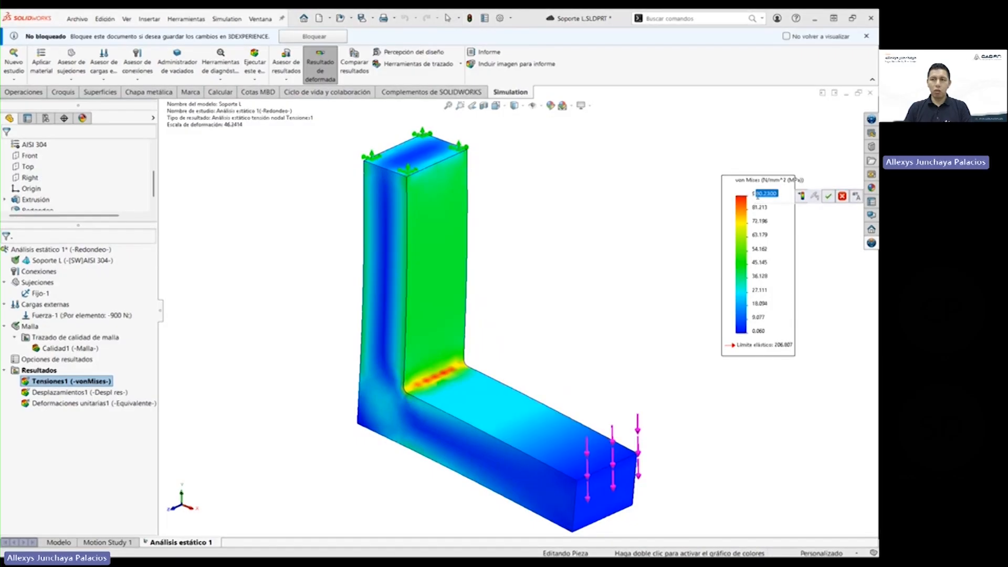
click(858, 198)
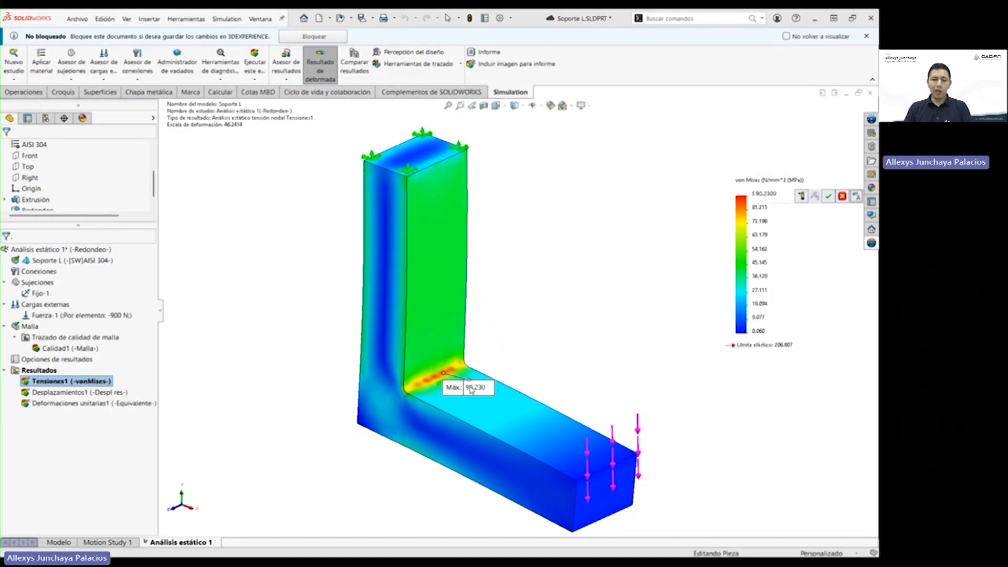
mouse_move(488, 374)
mouse_down()
mouse_move(474, 337)
mouse_move(548, 308)
mouse_up()
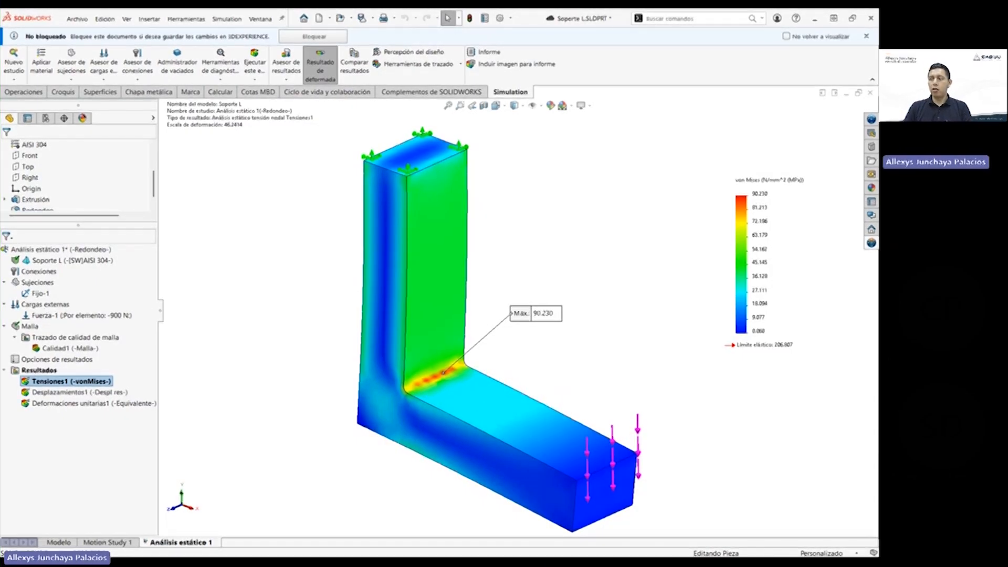
Step: Switch to the Excel workbook Tabla_Malla nuevo.xlsx and review case 1's order, element type, element size and number of elements
key(alt+Tab)
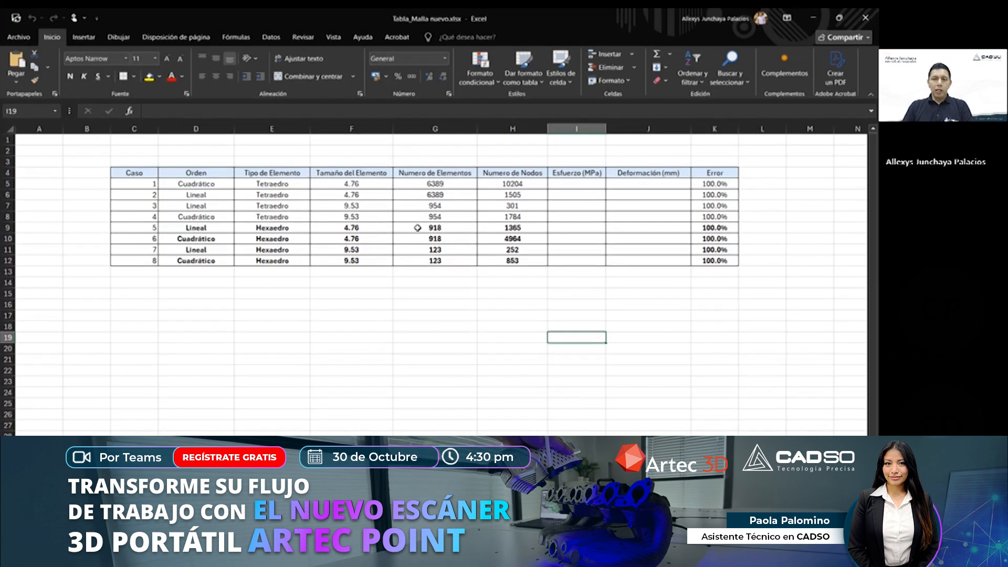
ctrl+scroll(378, 194, up, 1)
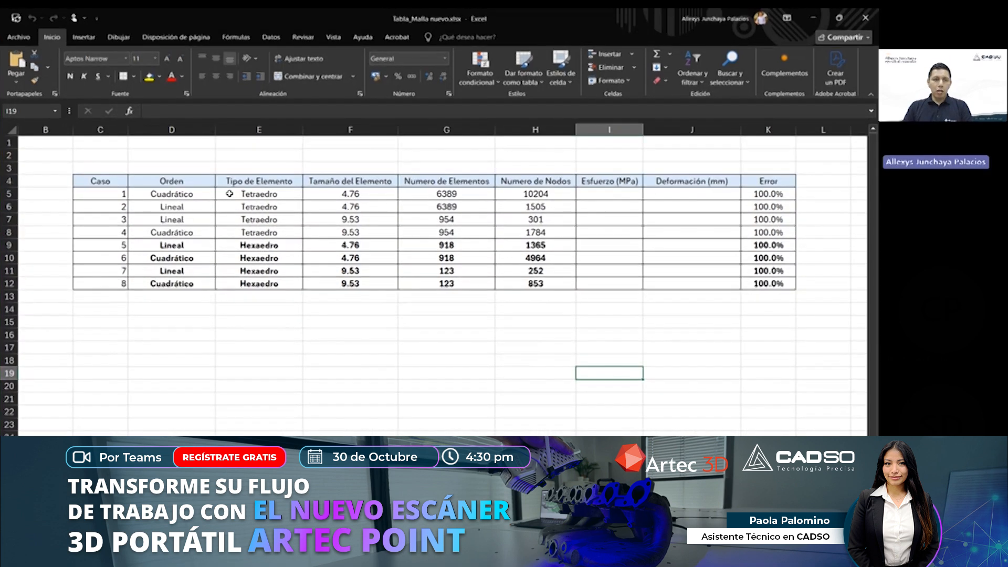
click(157, 195)
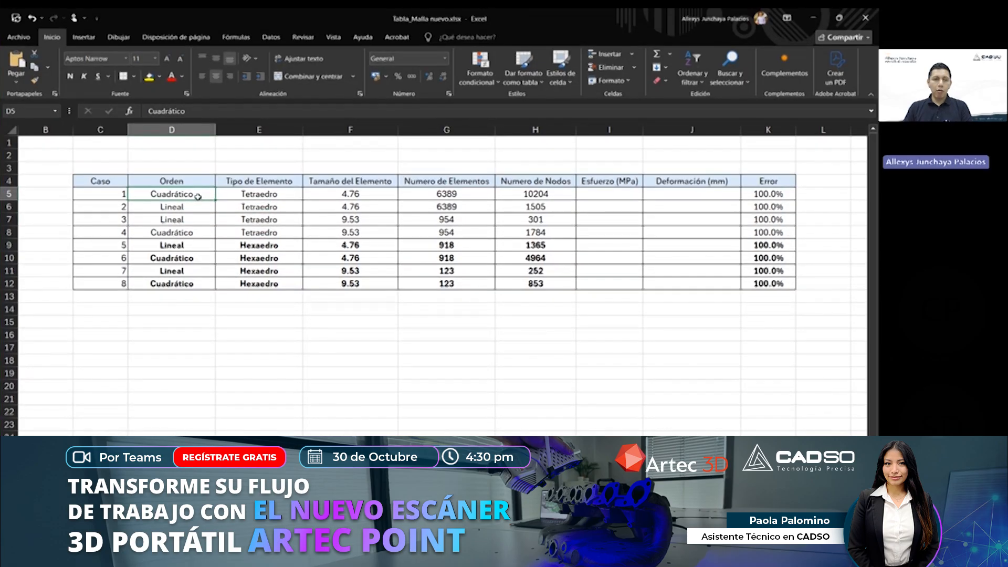
click(262, 196)
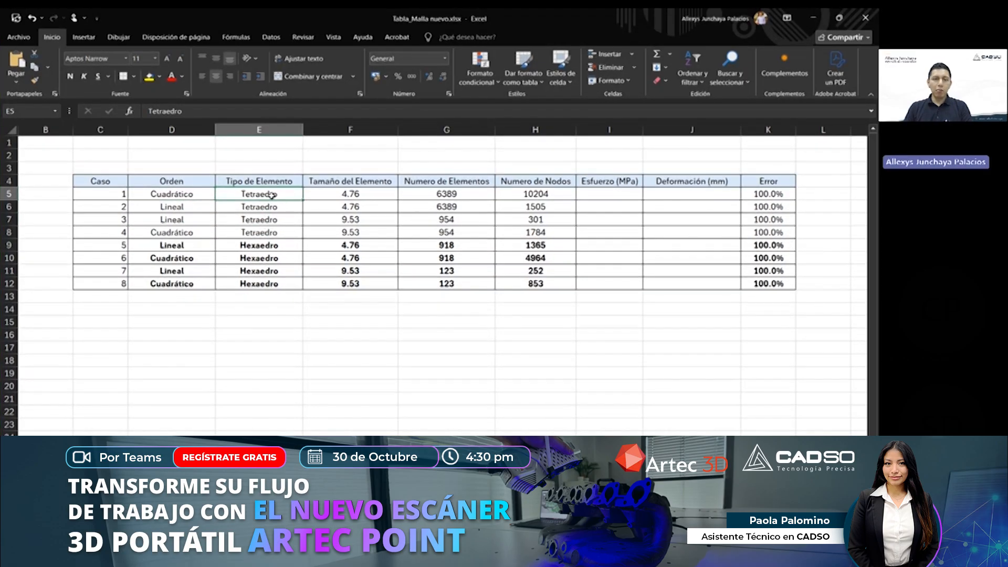
click(179, 194)
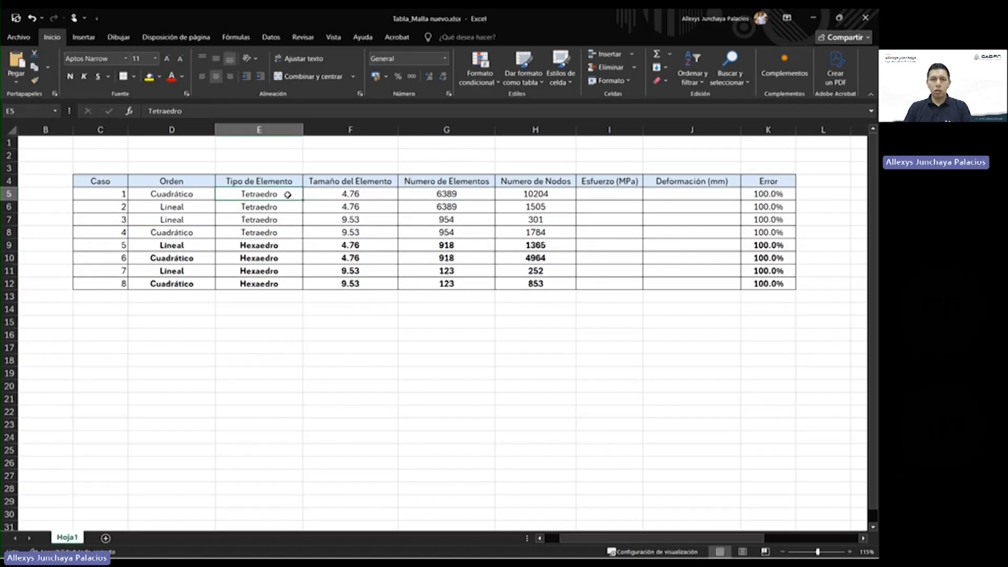
click(369, 194)
double_click(370, 194)
drag(367, 194, 340, 195)
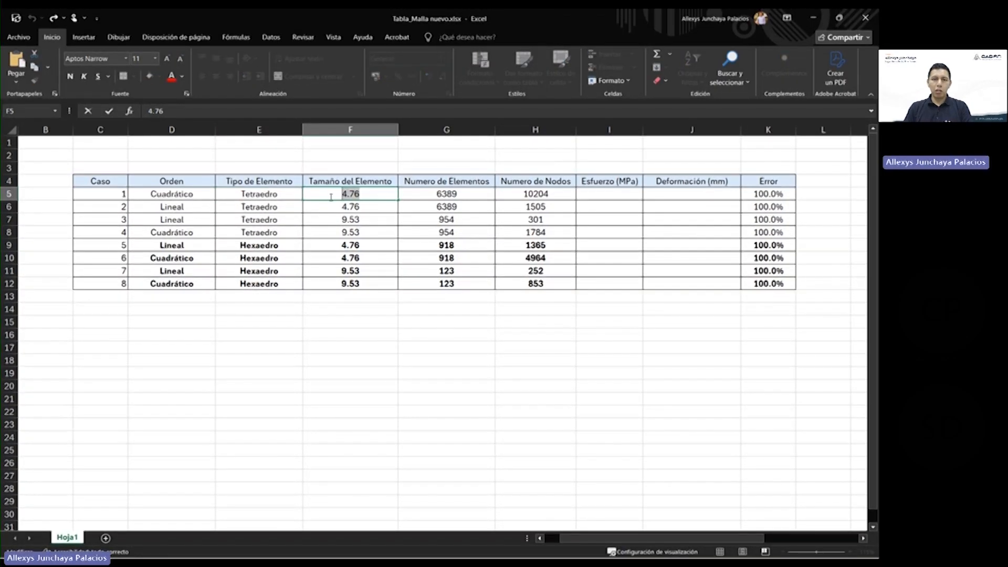
click(464, 192)
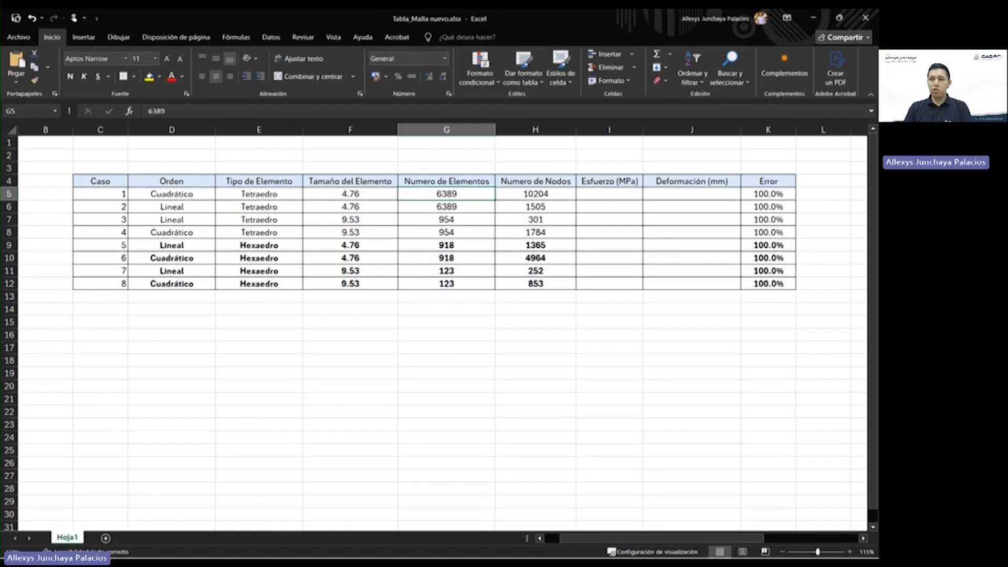
Step: Switch back to SOLIDWORKS and examine the mesh details for element size, total elements and total nodes
key(alt+Tab)
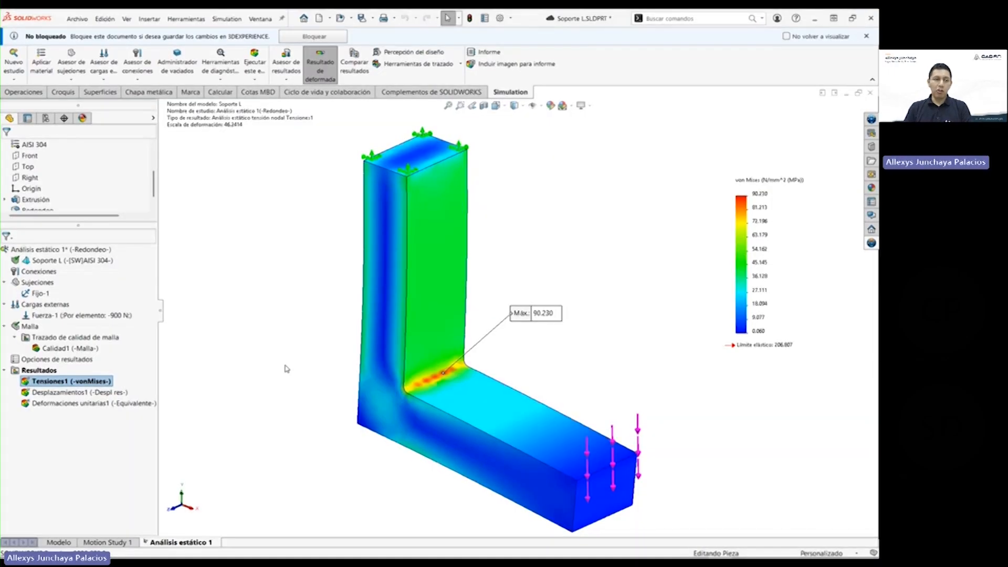
right_click(21, 327)
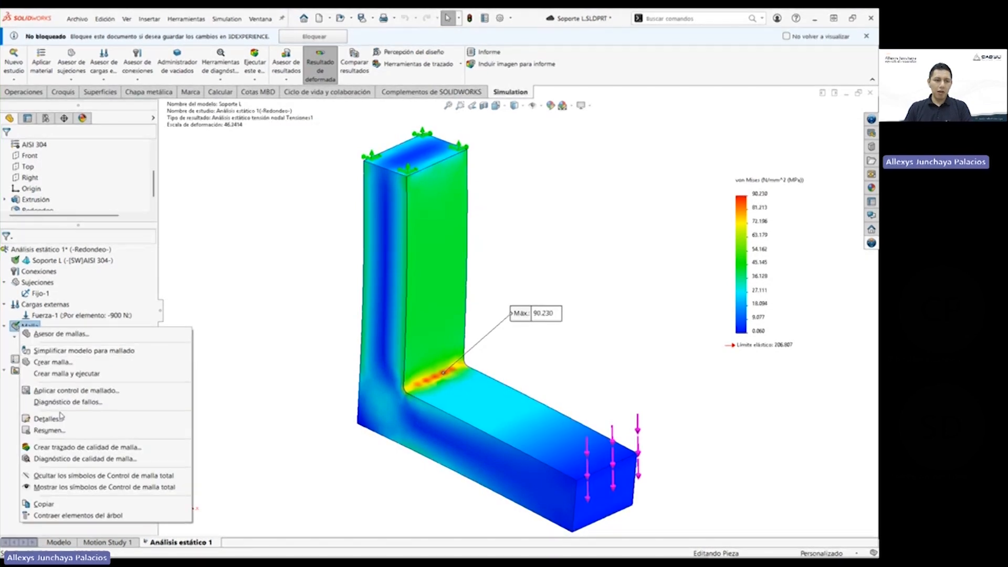
click(59, 419)
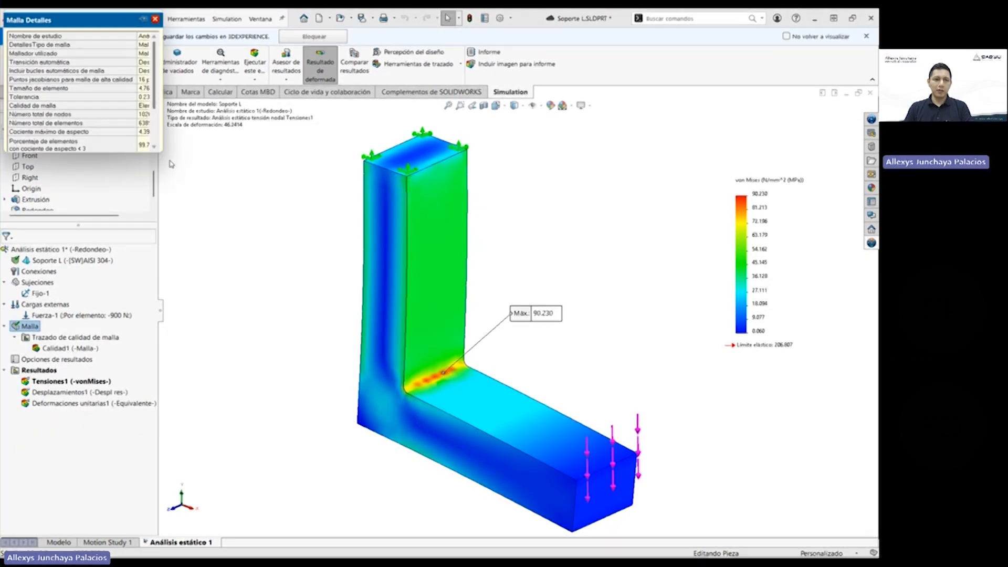
drag(170, 169, 314, 254)
drag(221, 20, 317, 112)
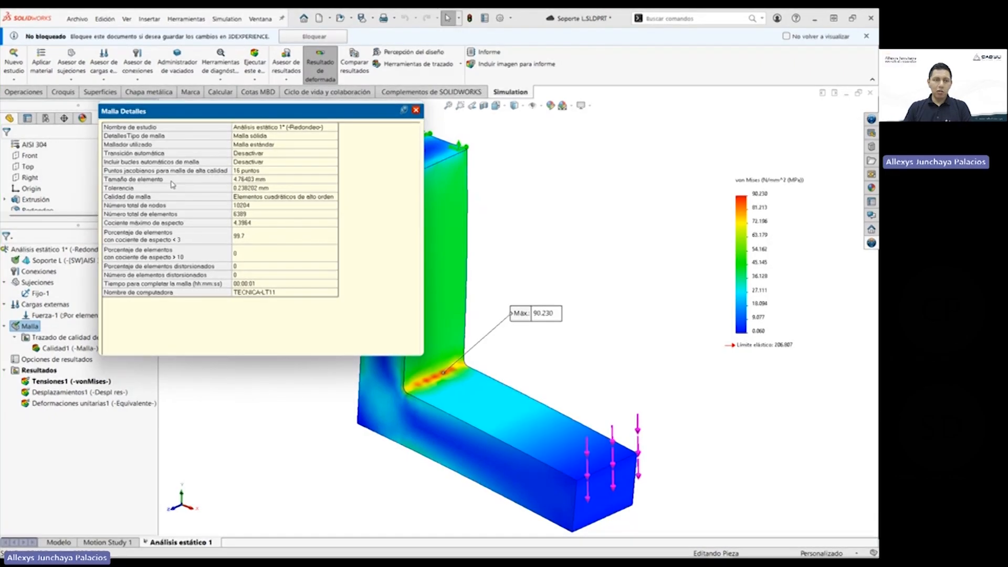
click(249, 179)
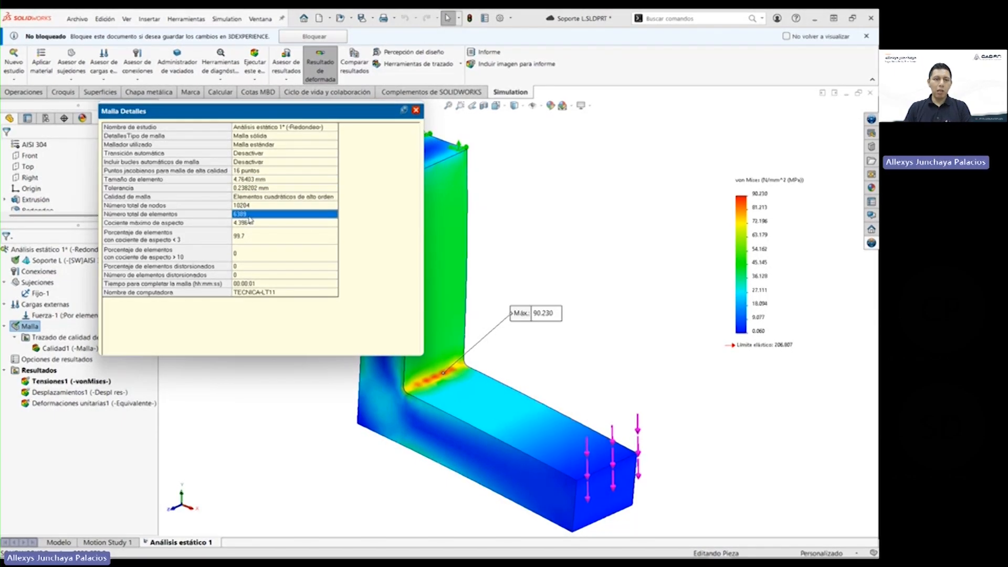
click(249, 206)
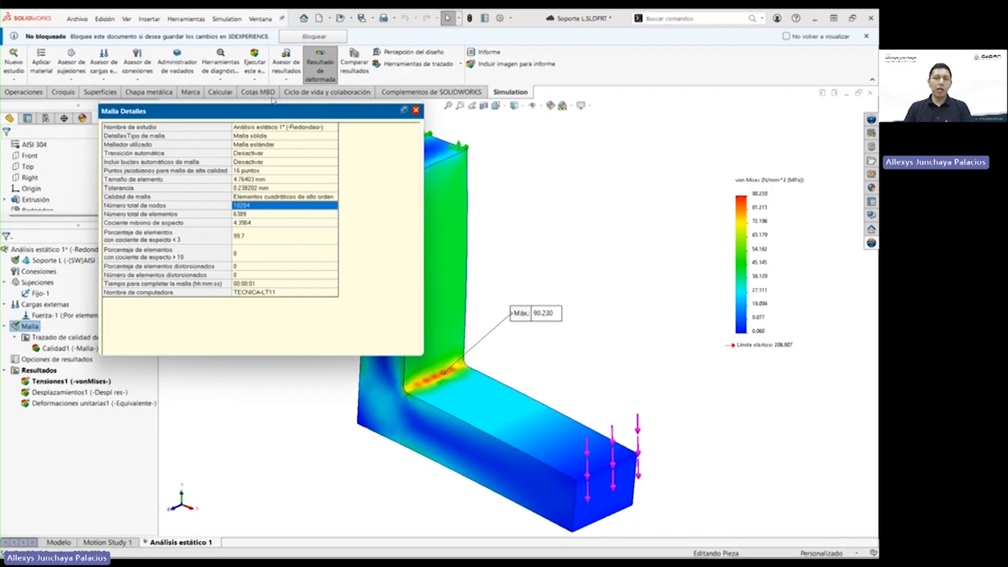
click(416, 110)
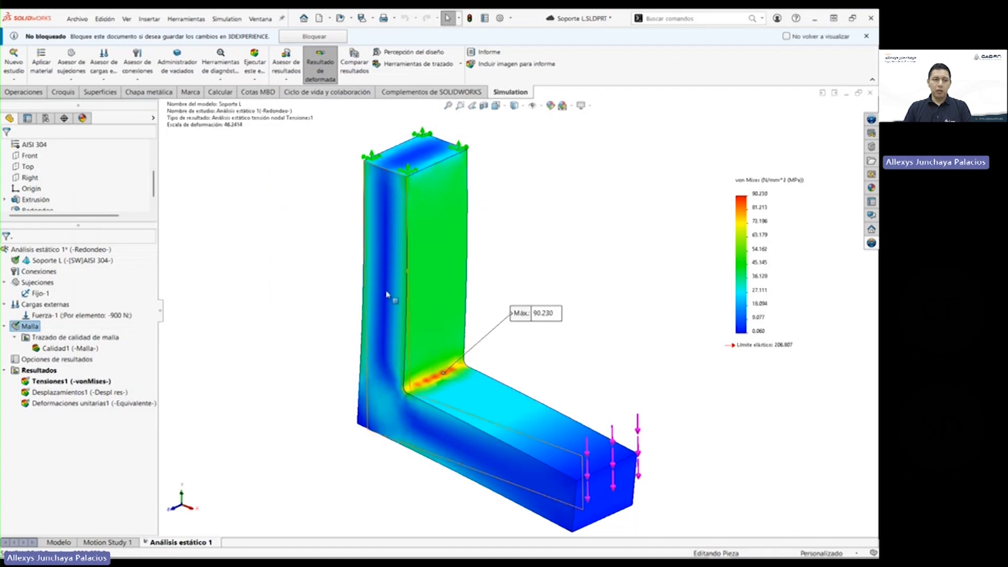
Step: Switch to the Excel workbook and enter 90.23 as case 1's Esfuerzo (MPa)
drag(546, 315, 539, 320)
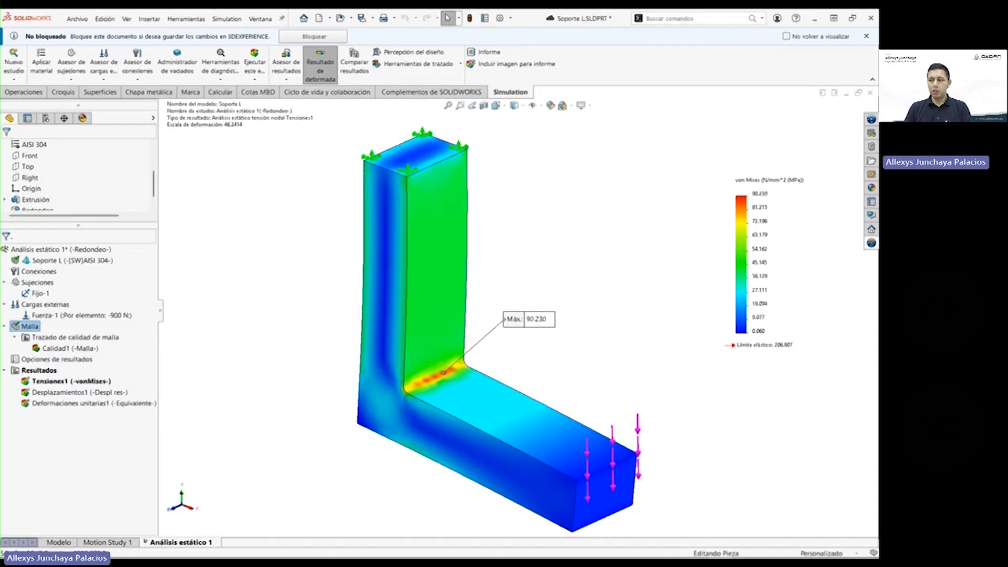
key(alt+Tab)
click(609, 199)
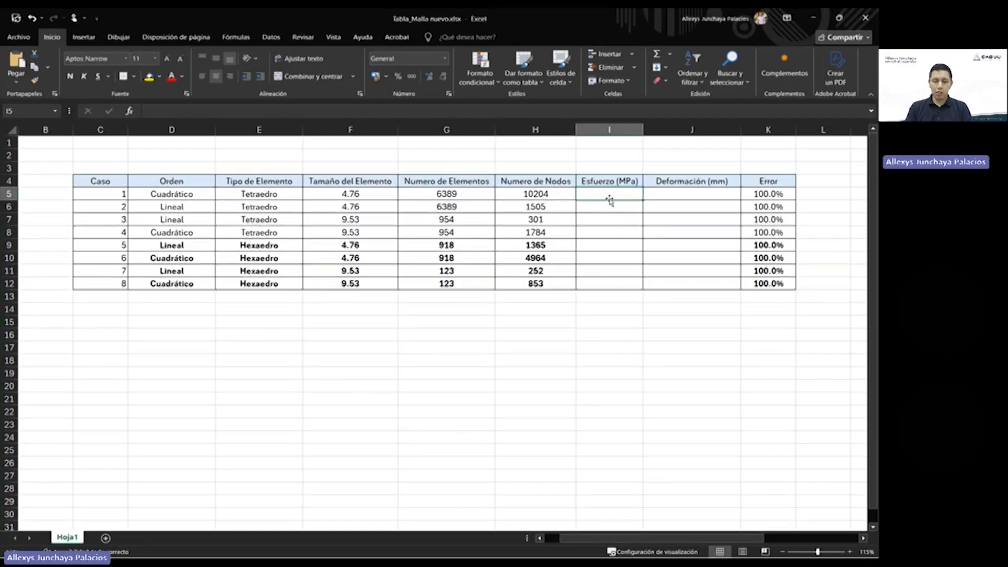
text(90.23)
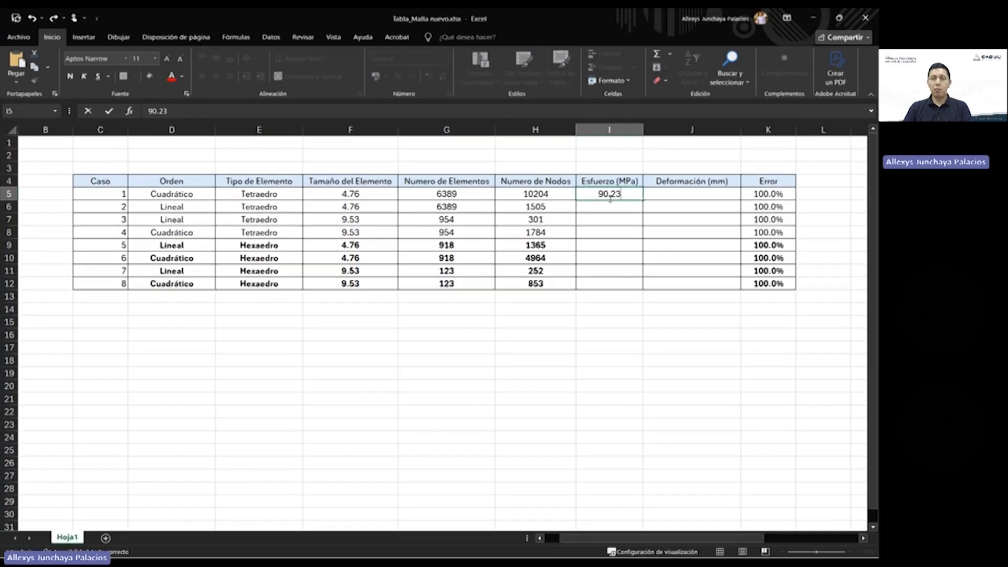
click(672, 197)
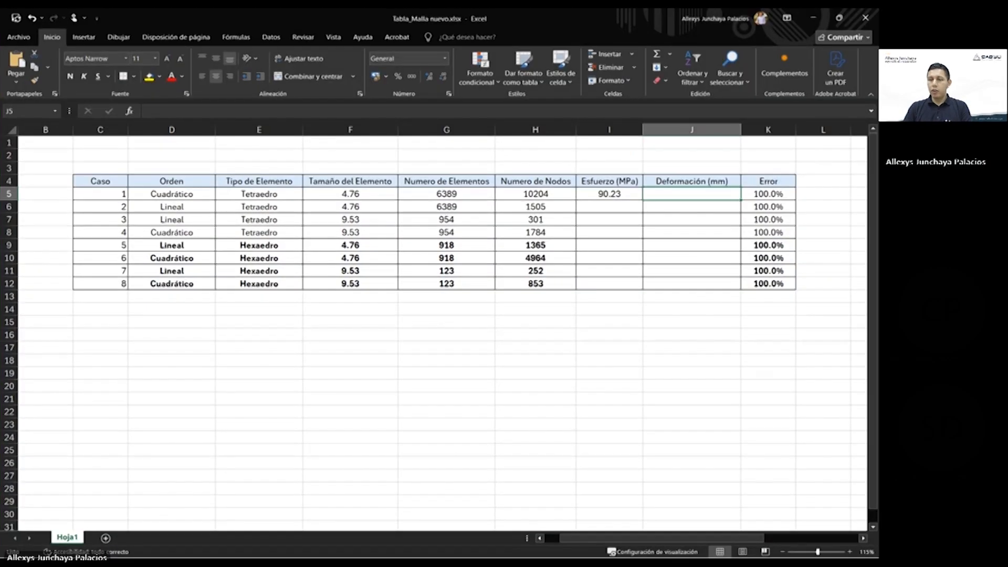
Step: Switch back to SOLIDWORKS and display the resultant displacement plot Desplazamientos1
key(alt+Tab)
double_click(55, 393)
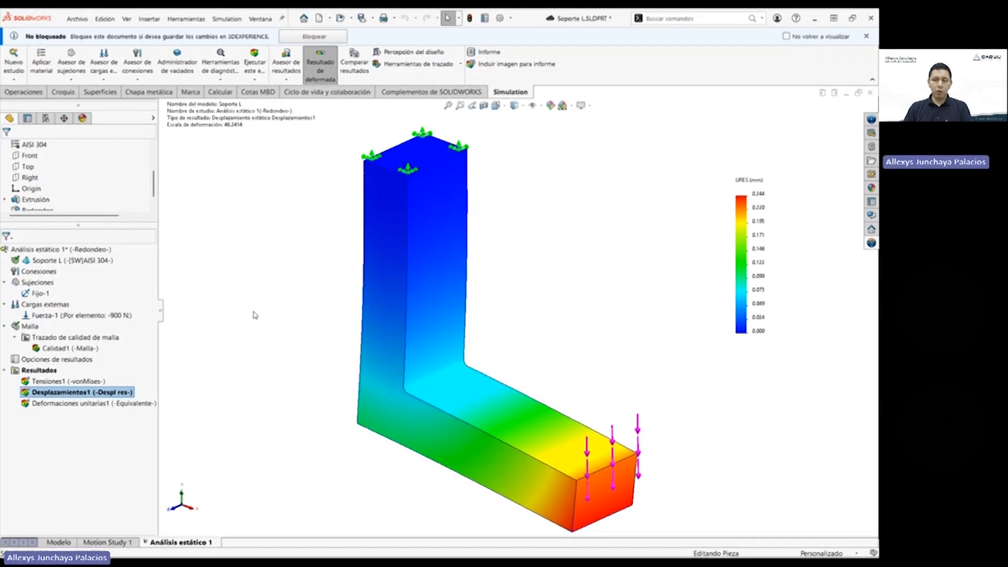
Step: Examine the bracket's resultant displacement plot from several angles and read the maximum URES value at the loaded end
scroll(290, 315, up, 2)
scroll(604, 451, down, 2)
middle_drag(565, 441, 583, 410)
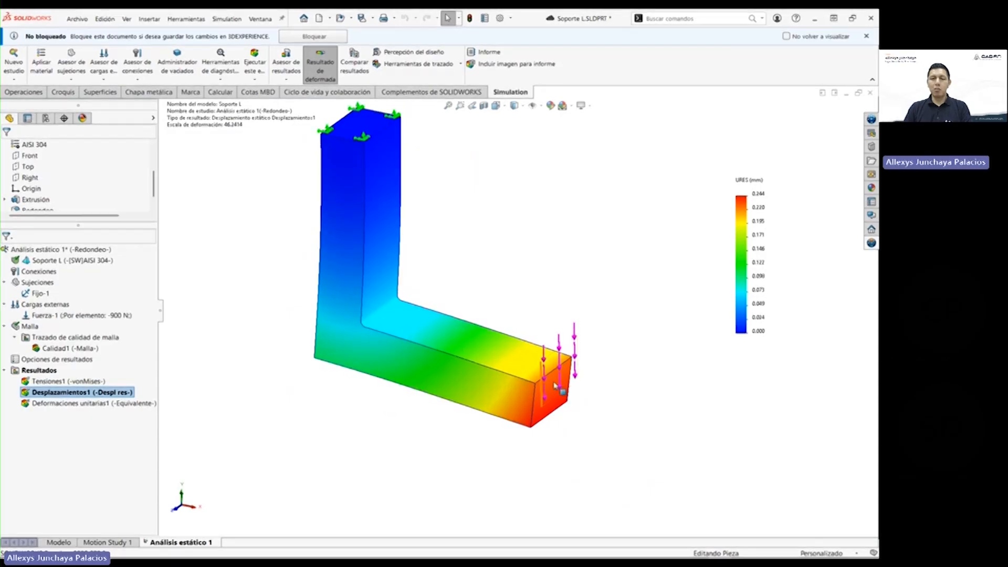
middle_drag(645, 281, 515, 305)
middle_drag(533, 267, 545, 273)
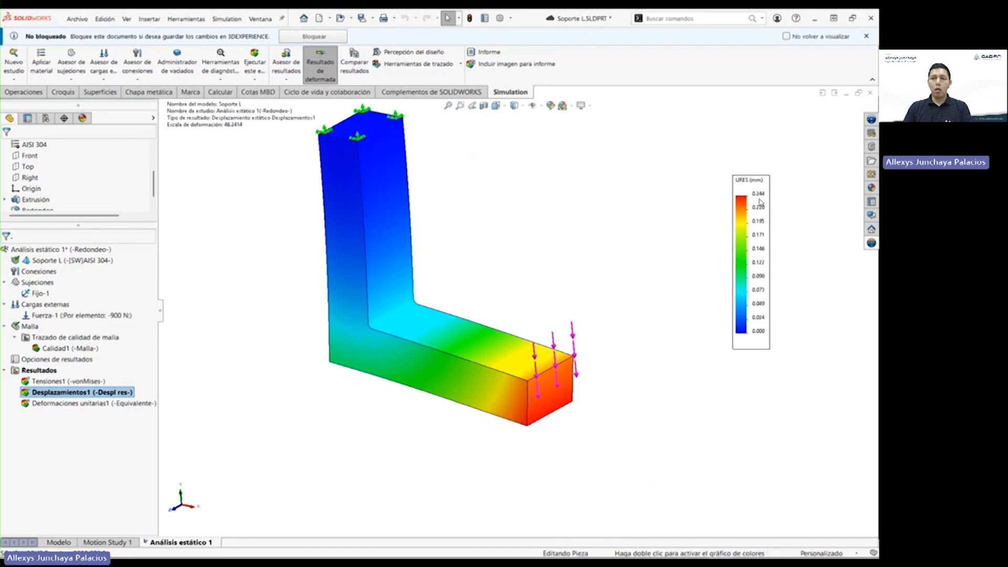
middle_drag(600, 381, 569, 398)
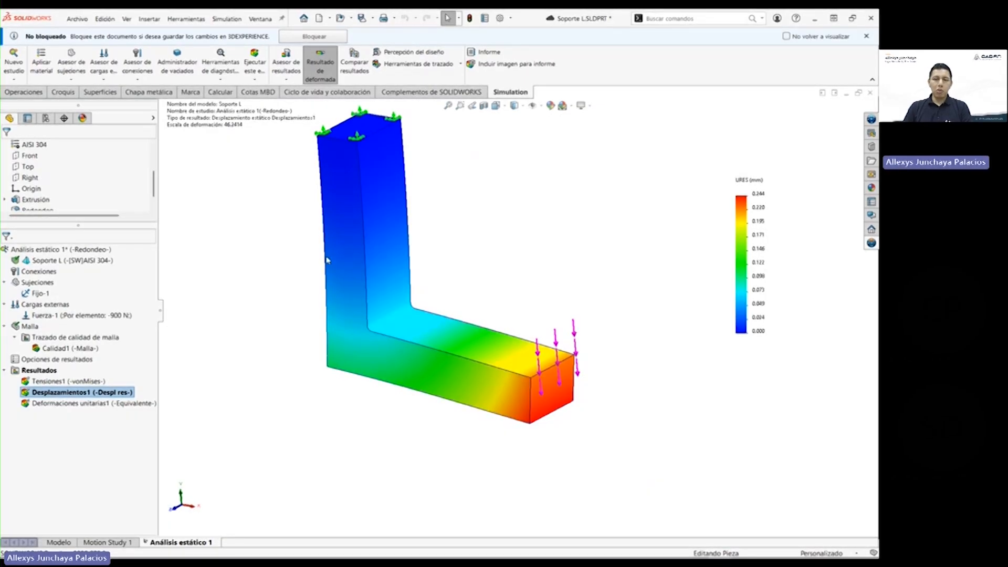
ctrl+middle_drag(498, 316, 524, 360)
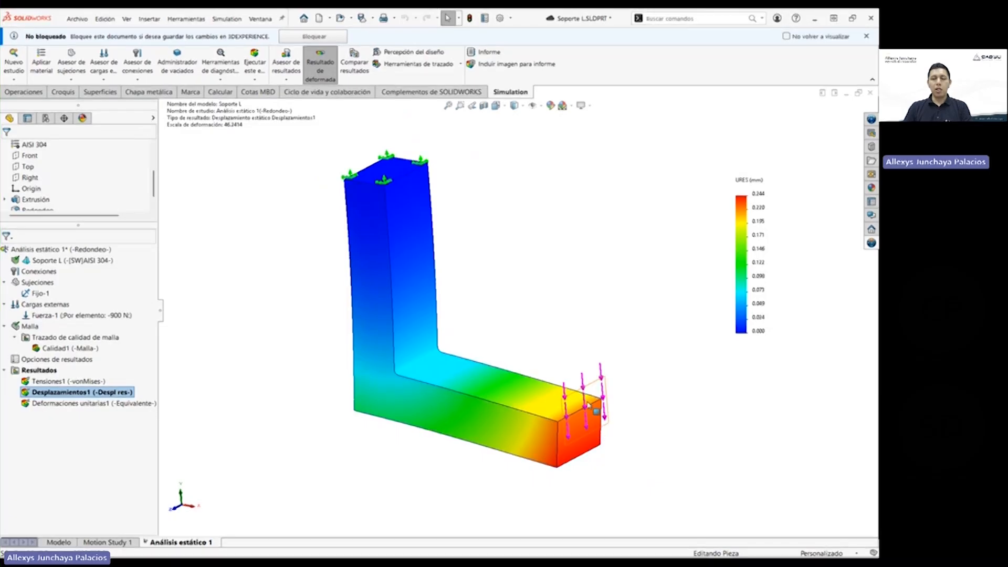
middle_drag(582, 404, 607, 399)
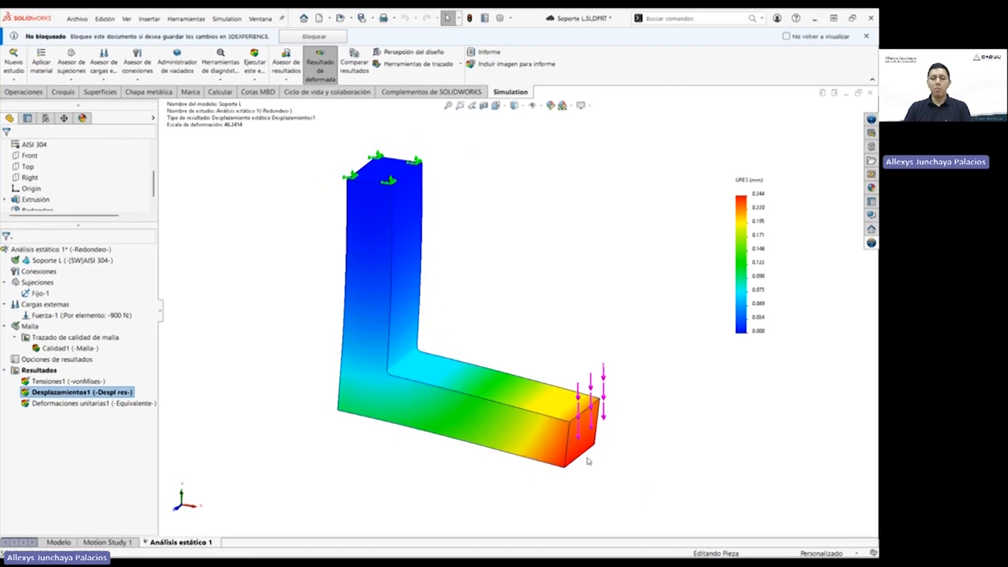
mouse_move(633, 422)
middle_down()
mouse_move(613, 412)
mouse_move(631, 412)
middle_up()
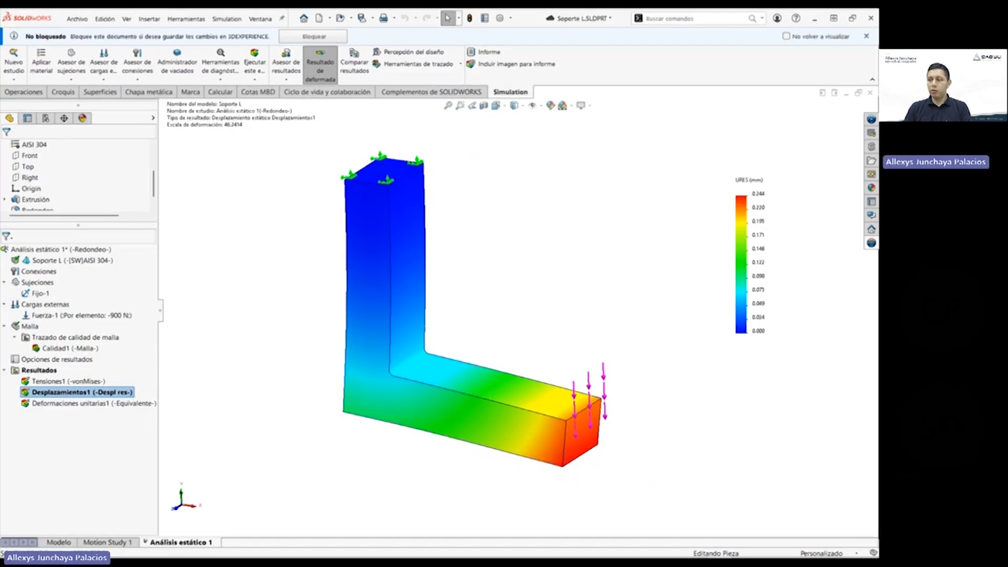
Step: Switch to the Excel workbook and enter 0.244 as case 1's Deformación (mm)
key(alt+Tab)
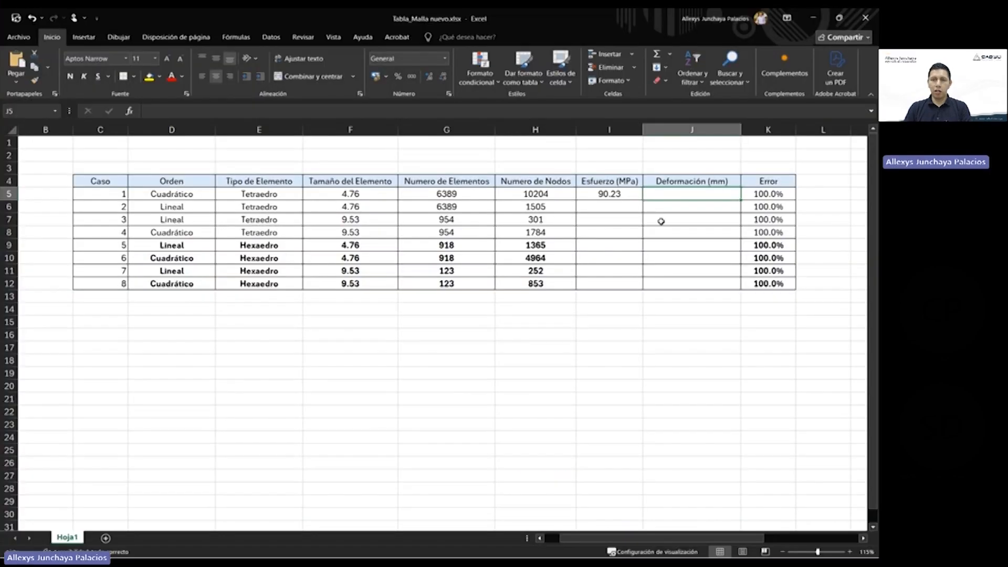
text(0.244)
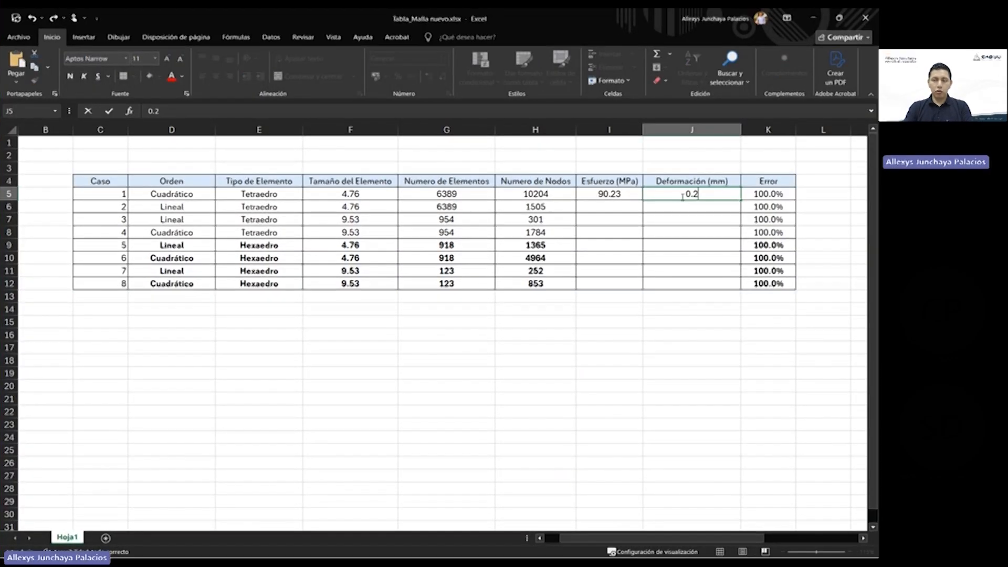
key(Return)
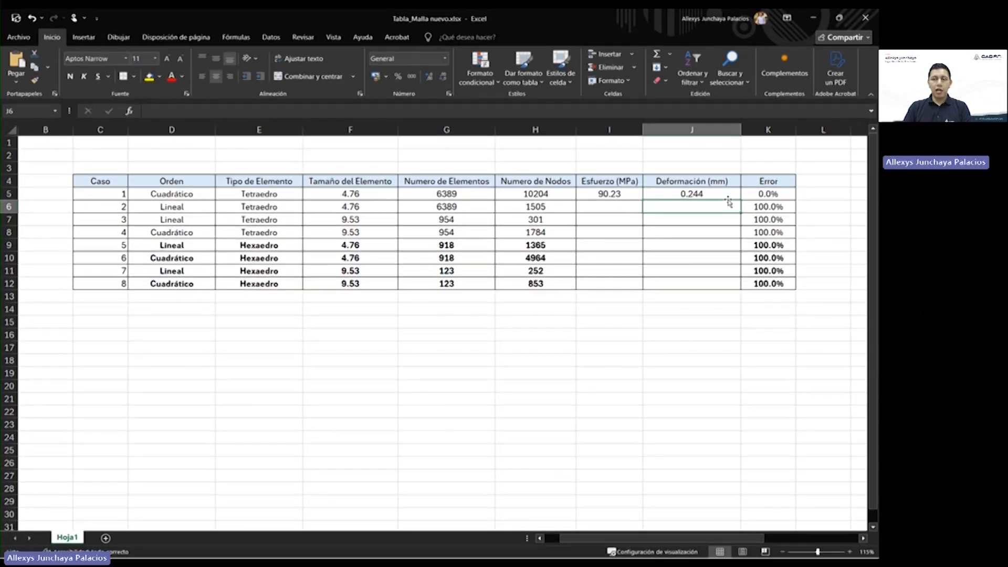
Step: Check case 1's deformation entry and the formula behind its Error value
click(713, 196)
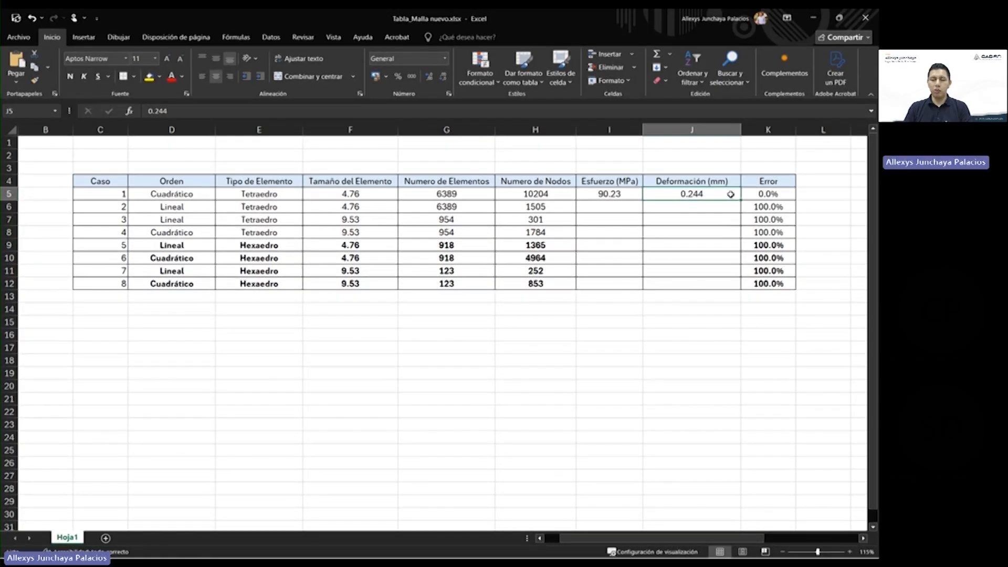
click(785, 196)
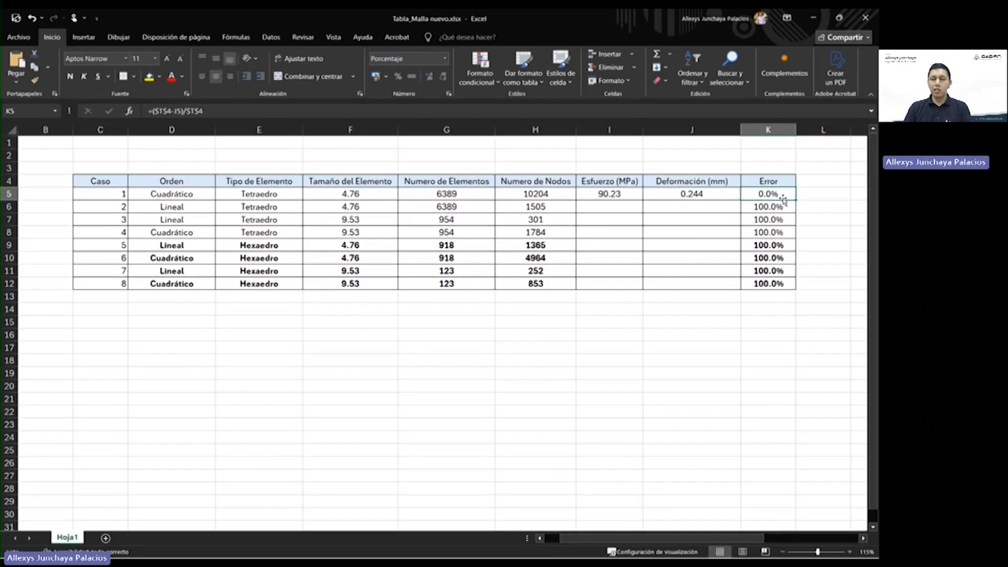
click(689, 195)
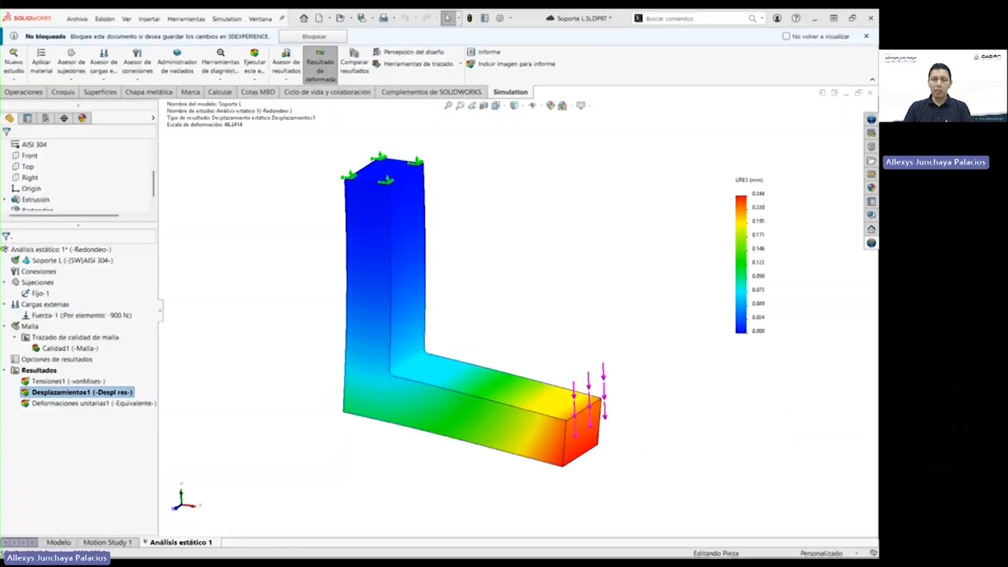
Step: Switch back to SOLIDWORKS and examine the mesh details for the mesh quality of the current study
key(alt+Tab)
middle_drag(570, 311, 550, 330)
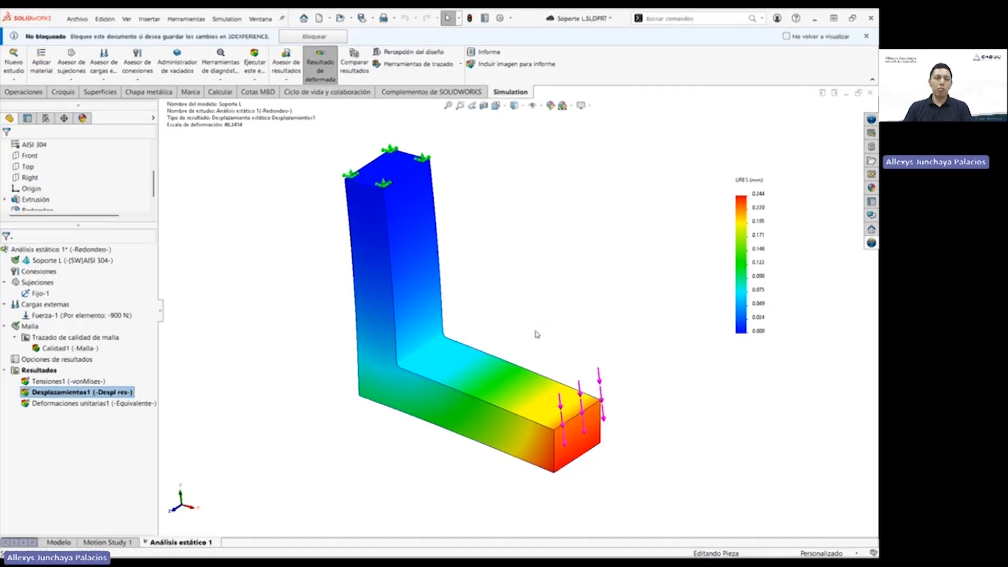
middle_drag(489, 304, 484, 297)
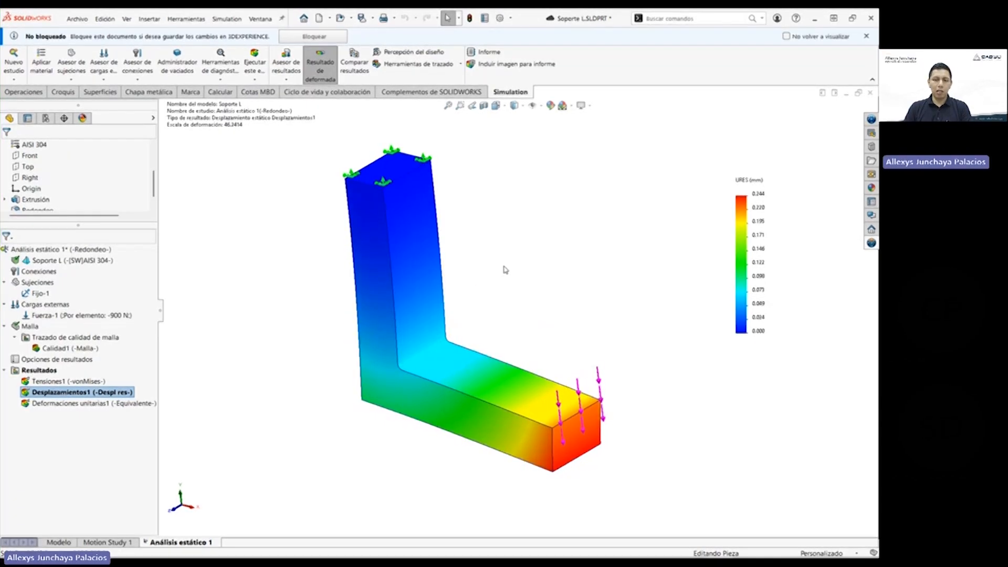
mouse_move(493, 315)
middle_down()
mouse_move(500, 305)
mouse_move(472, 302)
mouse_move(479, 314)
middle_up()
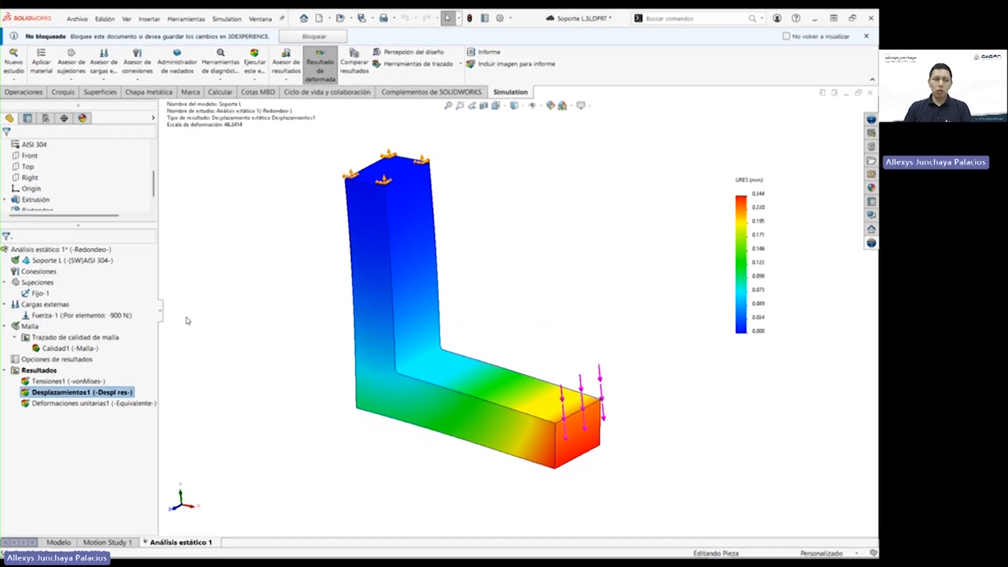
right_click(36, 327)
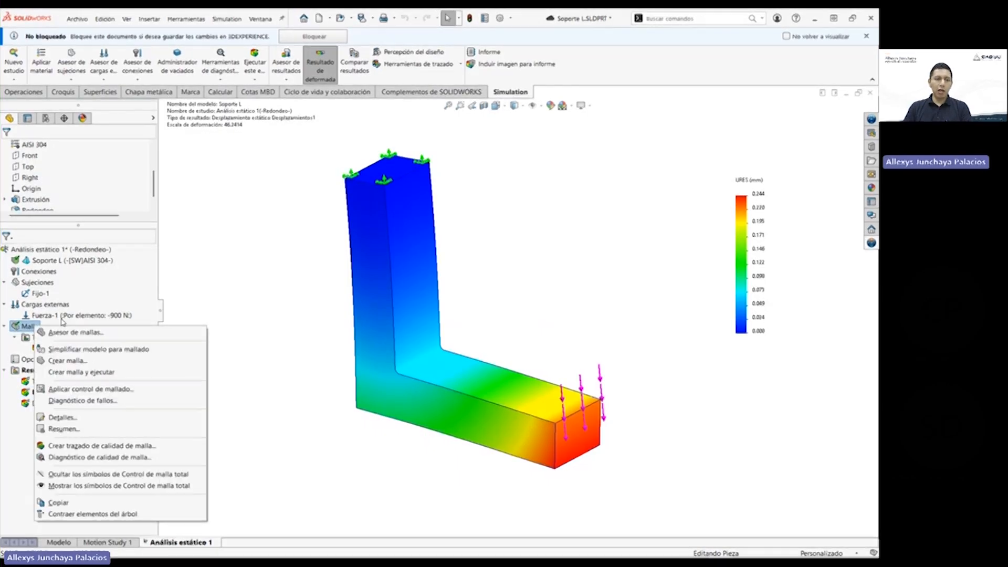
click(61, 418)
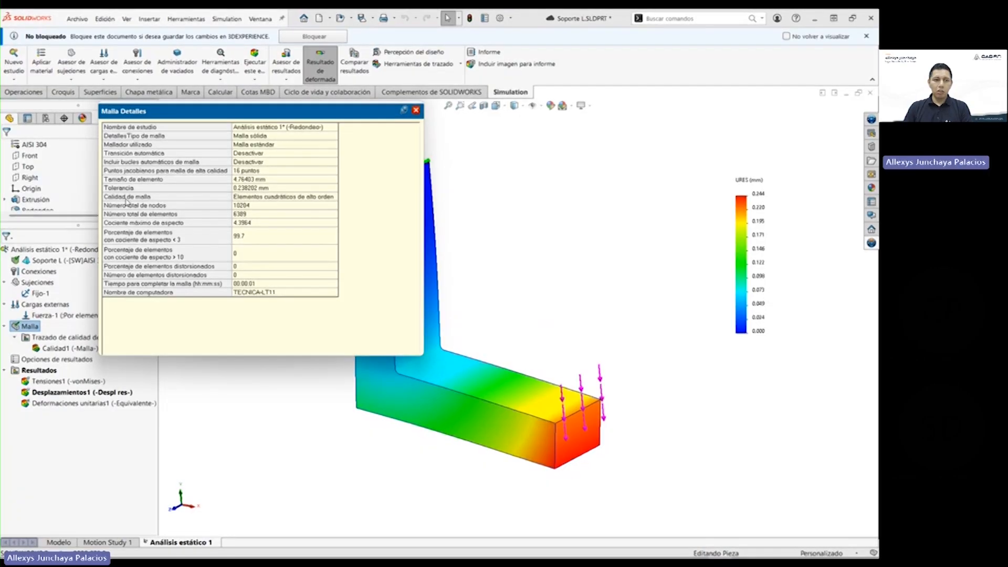
click(249, 196)
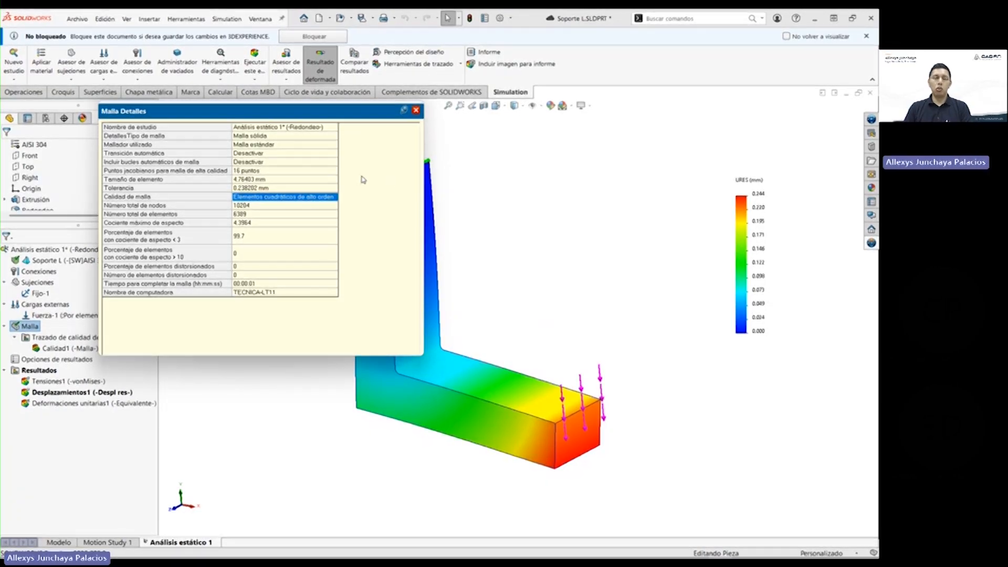
click(416, 111)
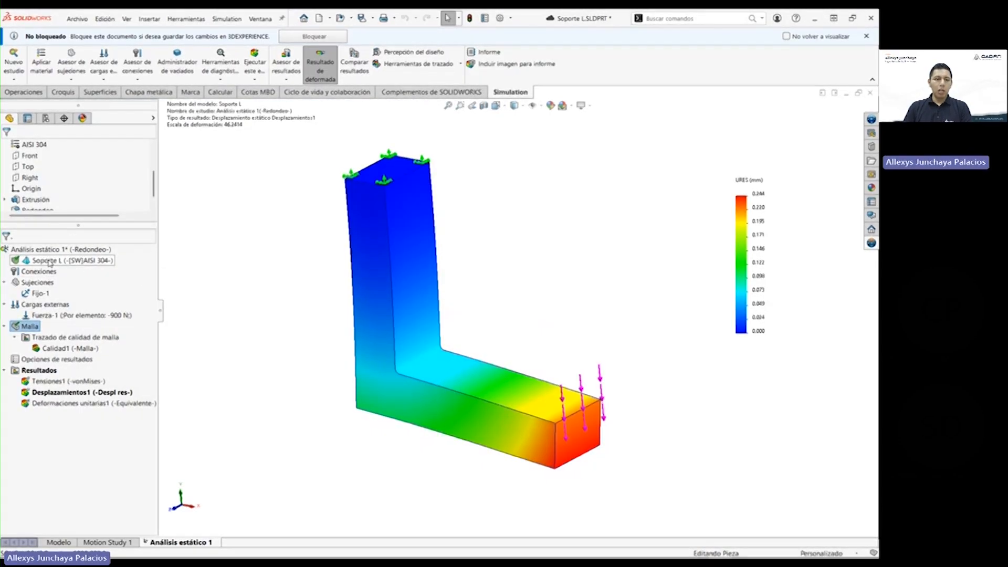
Step: Apply a draft-quality mesh to the Soporte L body and run the static study again
right_click(29, 263)
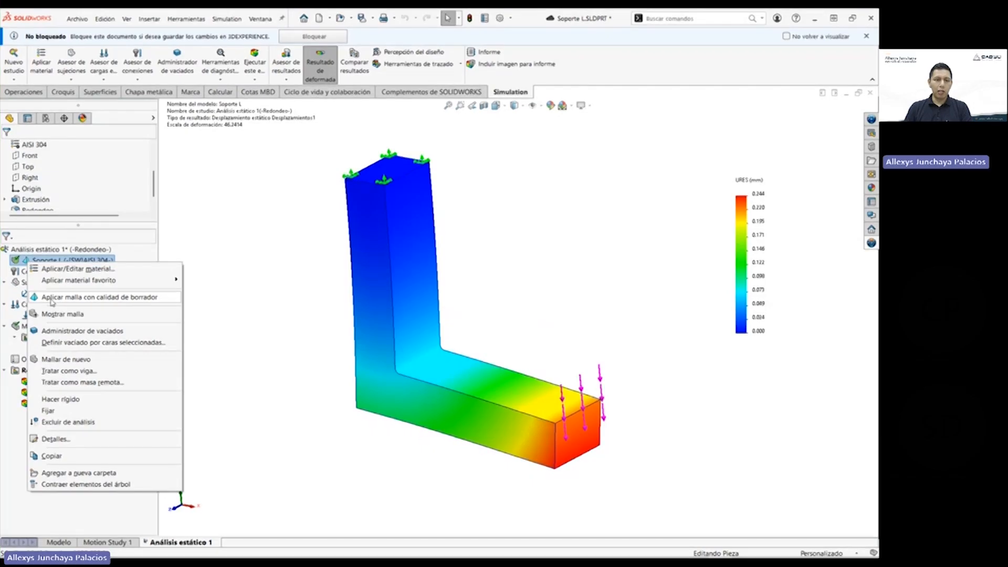
click(74, 297)
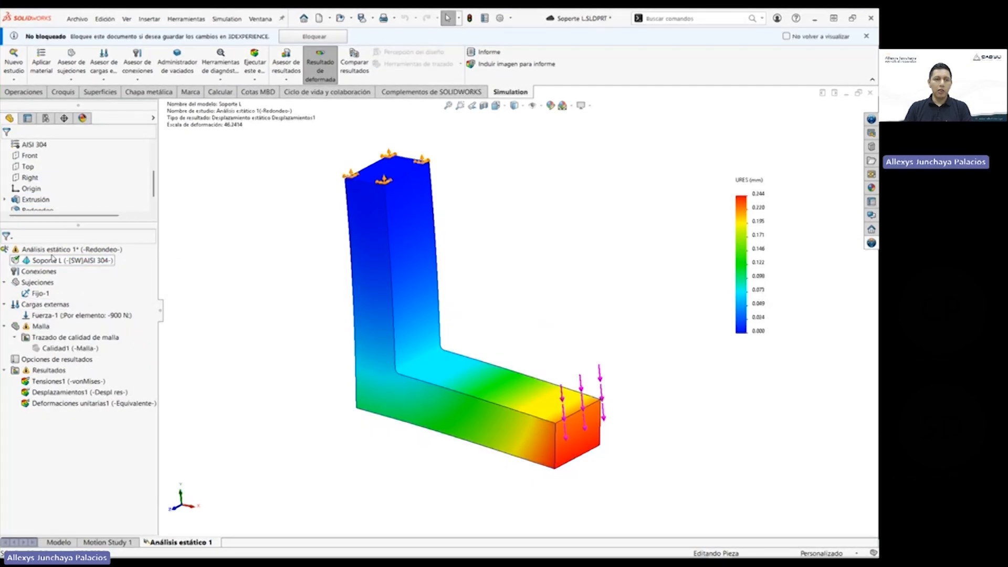
click(255, 67)
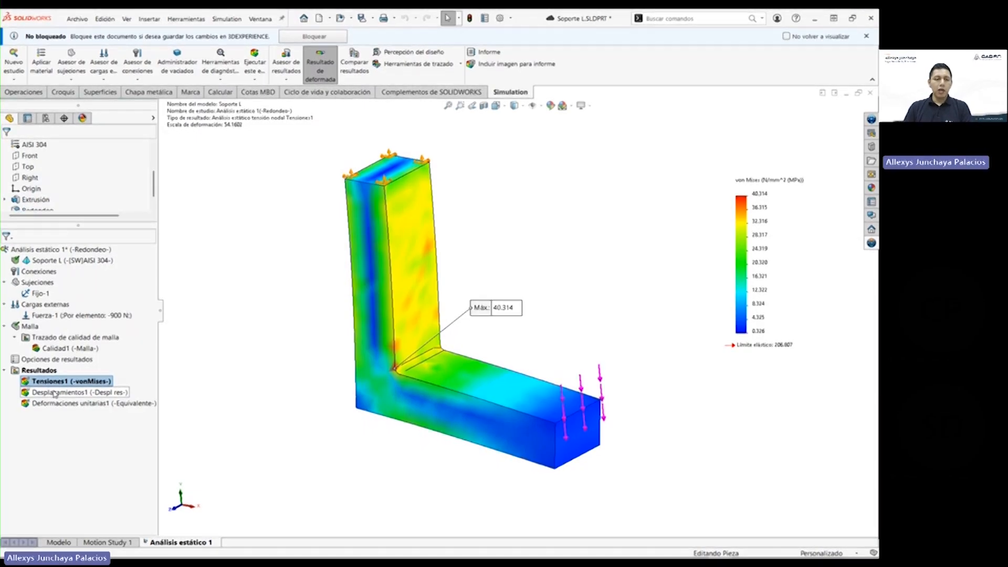
Step: Set the boundary option of the Tensiones1 von Mises plot to Malla so the mesh edges are drawn
middle_drag(499, 274, 499, 250)
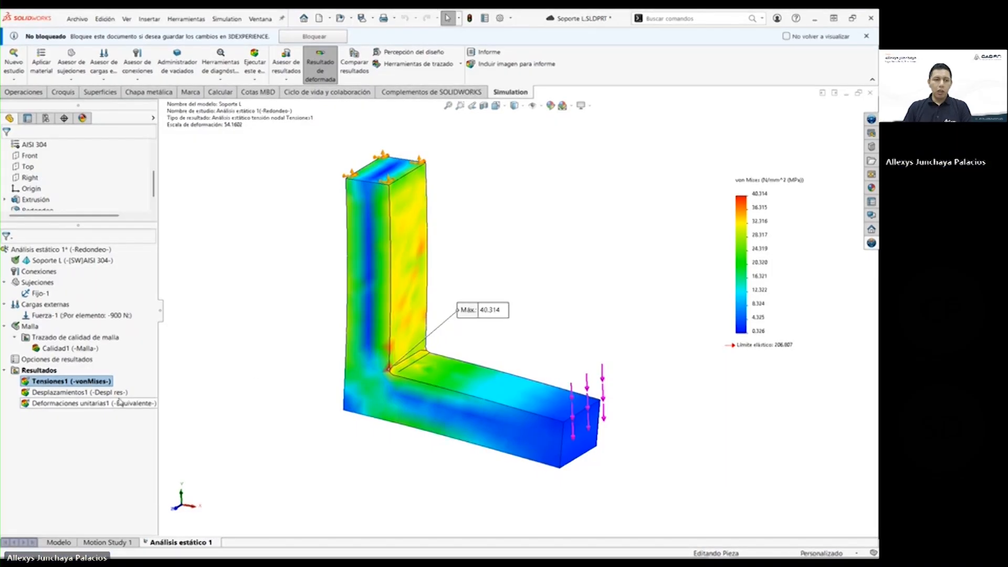
right_click(58, 382)
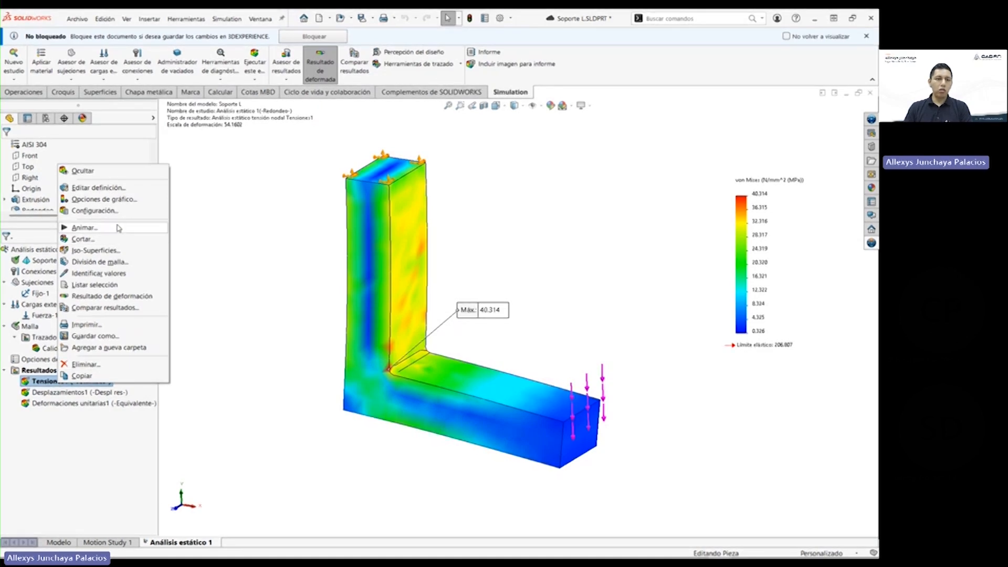
click(95, 211)
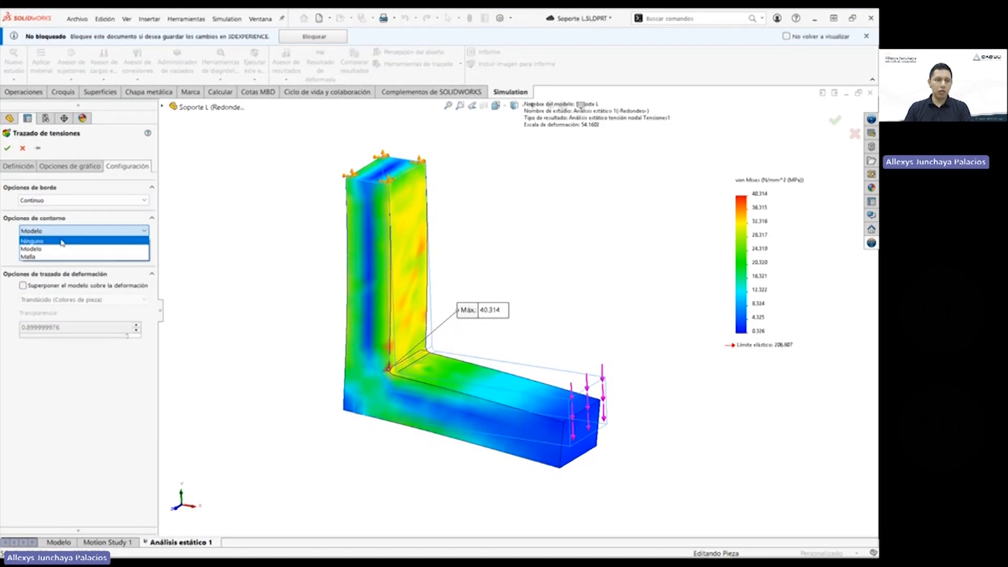
click(42, 249)
click(43, 232)
click(31, 248)
click(7, 148)
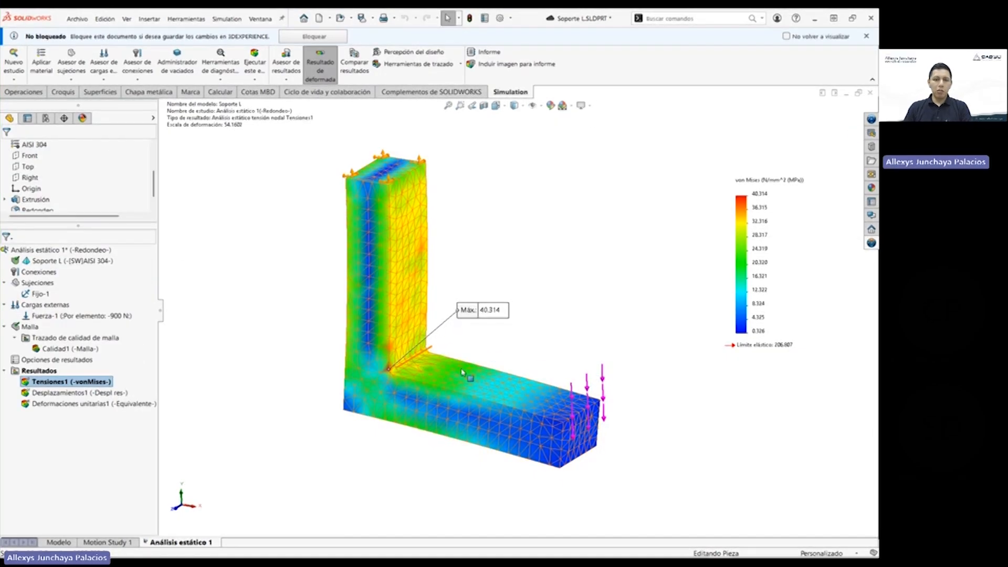
Step: Examine the linear mesh and the maximum von Mises stress label at the bracket's inner fillet
scroll(469, 374, down, 2)
middle_drag(439, 326, 483, 310)
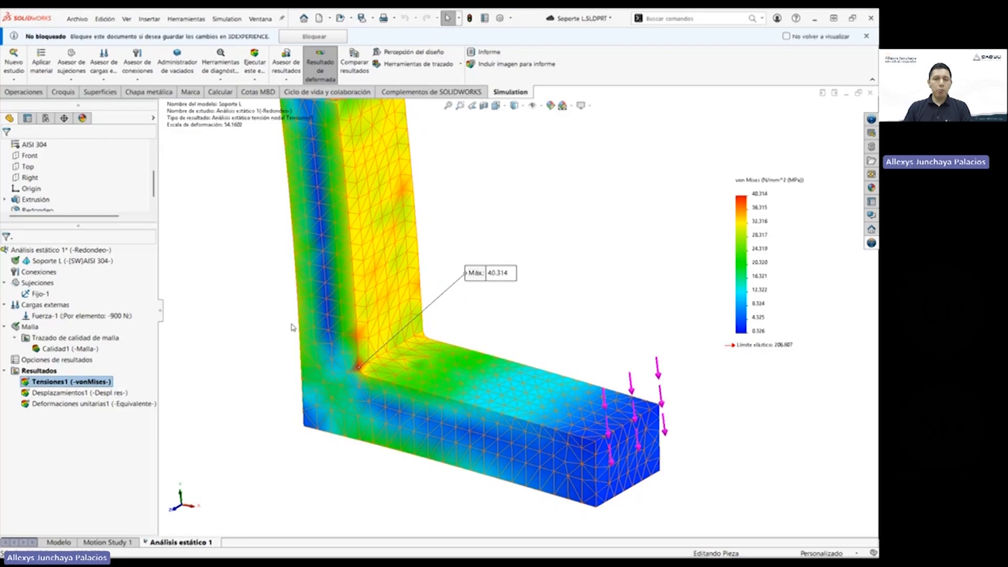
middle_drag(288, 363, 292, 353)
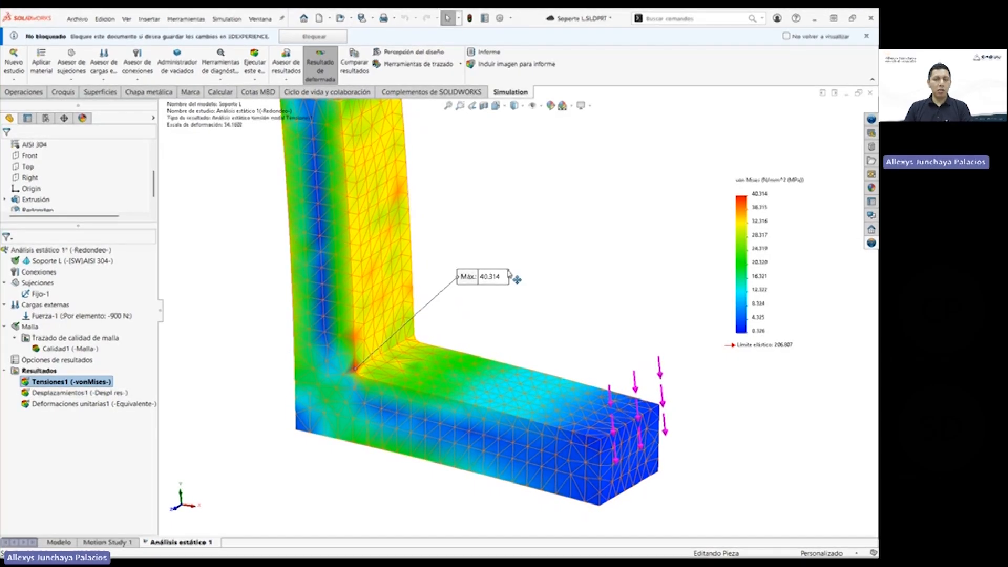
drag(480, 284, 474, 286)
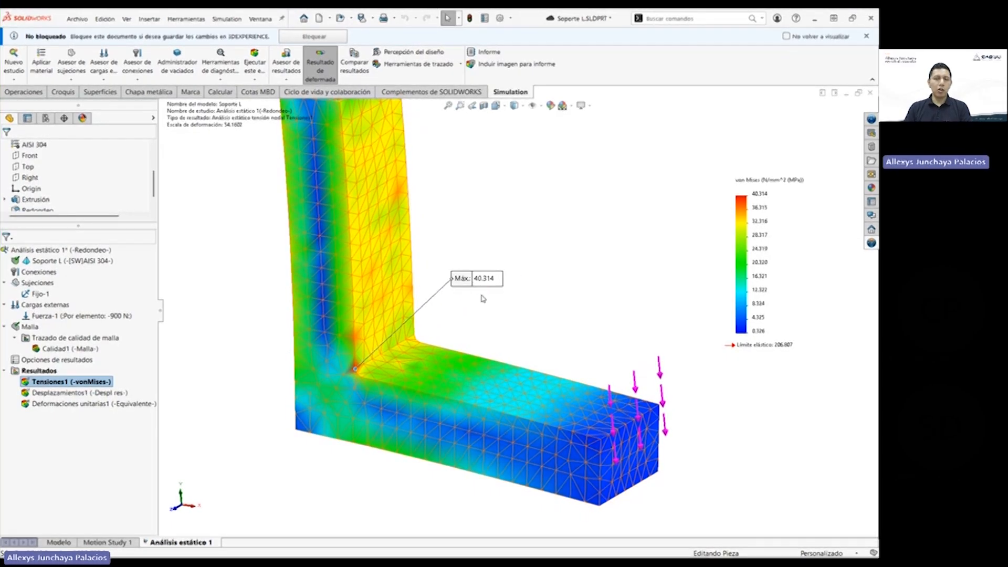
middle_drag(462, 336, 453, 350)
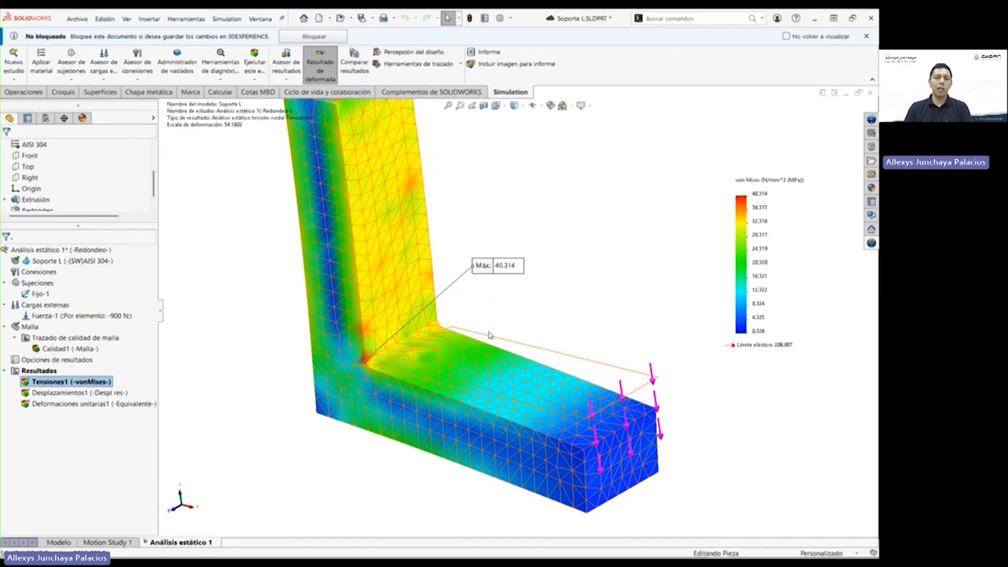
mouse_move(434, 342)
middle_down()
mouse_move(499, 316)
mouse_move(435, 353)
middle_up()
middle_drag(503, 334, 472, 307)
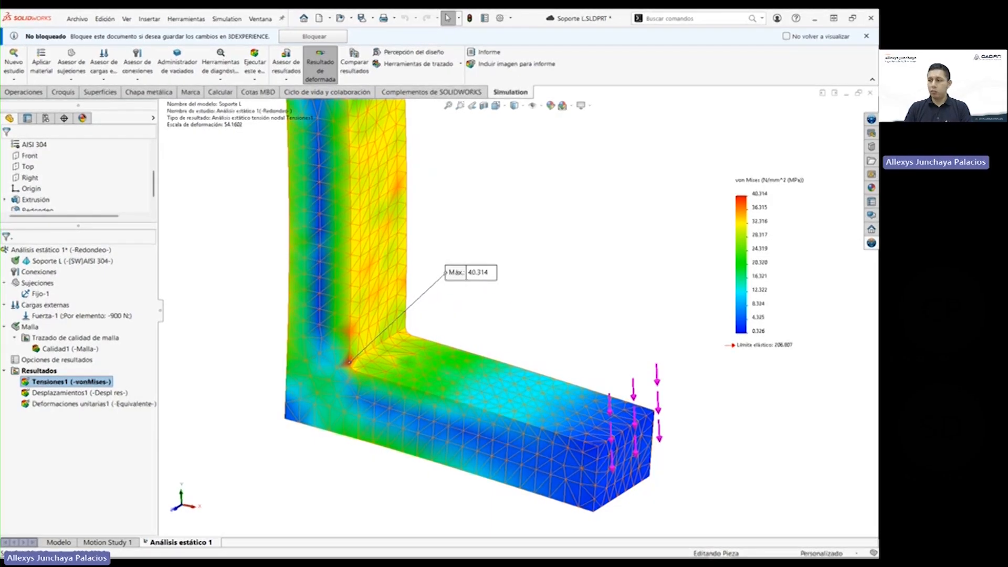
Step: Switch to the Excel workbook and enter 40.31 as case 2's Esfuerzo (MPa)
key(alt+Tab)
click(592, 209)
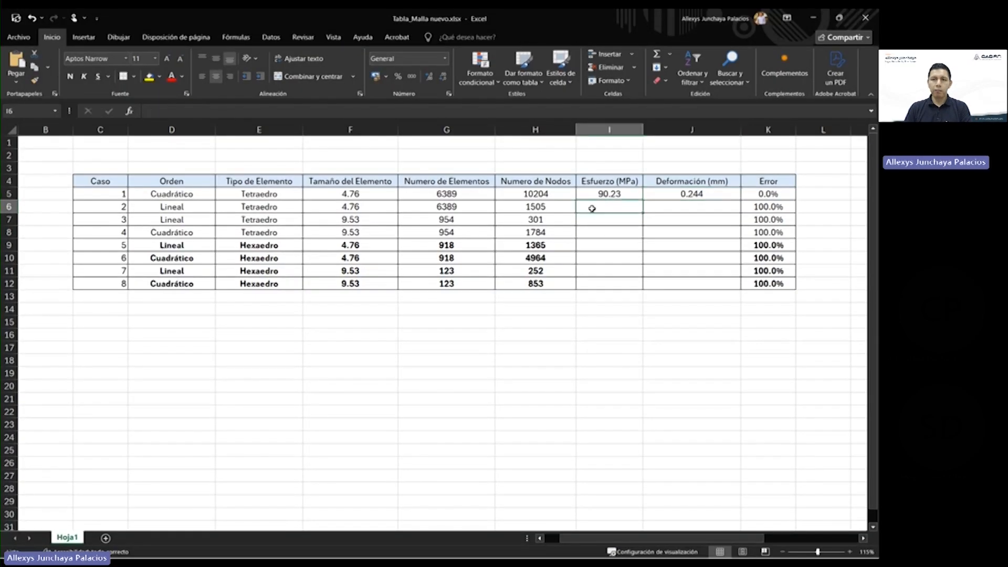
text(40.31)
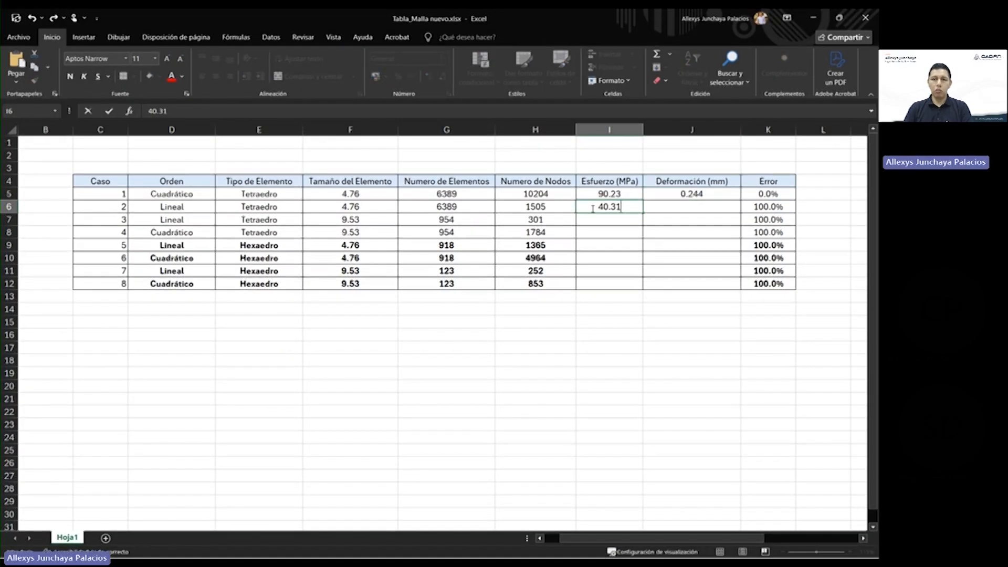
click(696, 208)
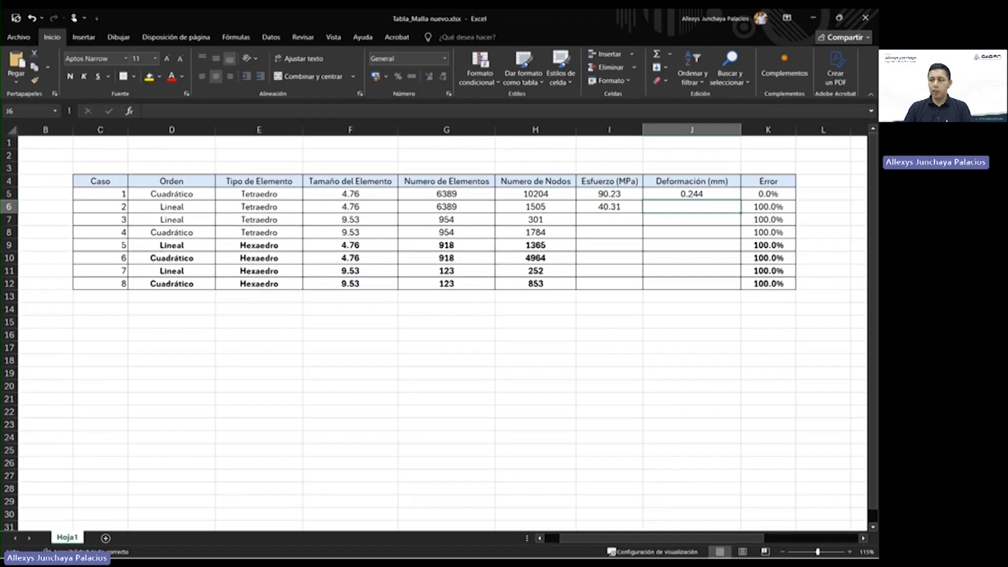
Step: Show the Desplazamientos1 plot in SOLIDWORKS and enter 0.209 as case 2's Deformación (mm) in the Excel table
key(alt+Tab)
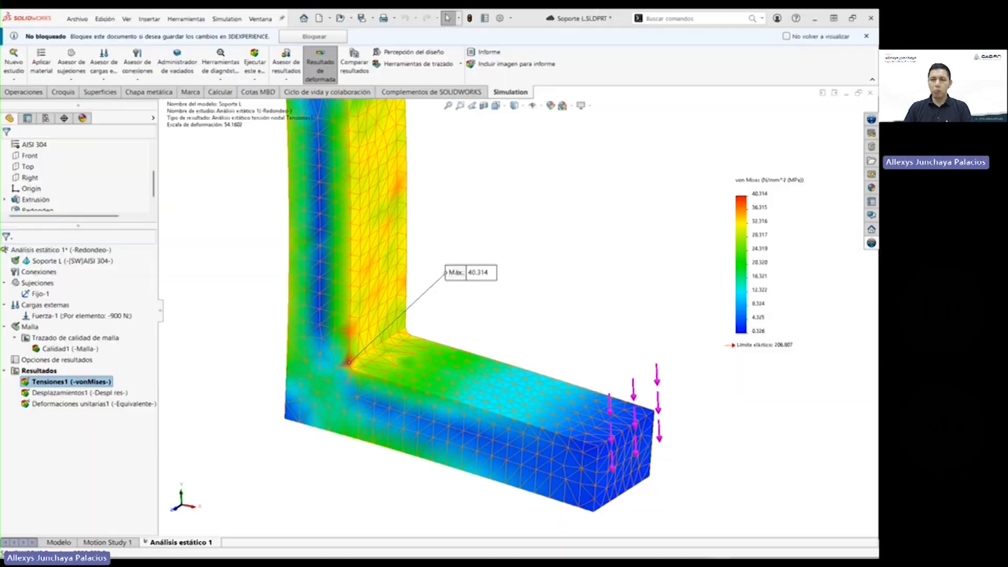
double_click(63, 393)
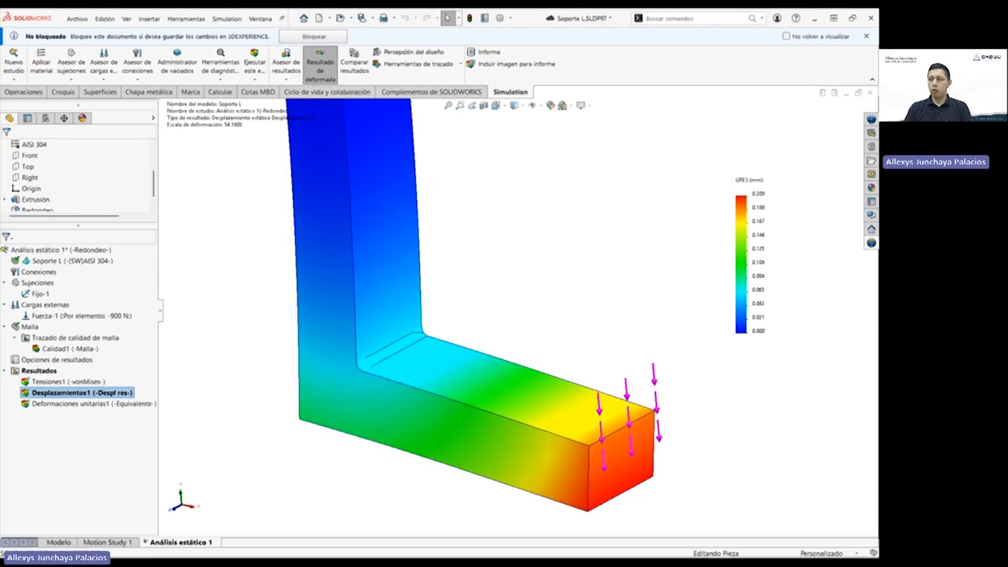
key(alt+Tab)
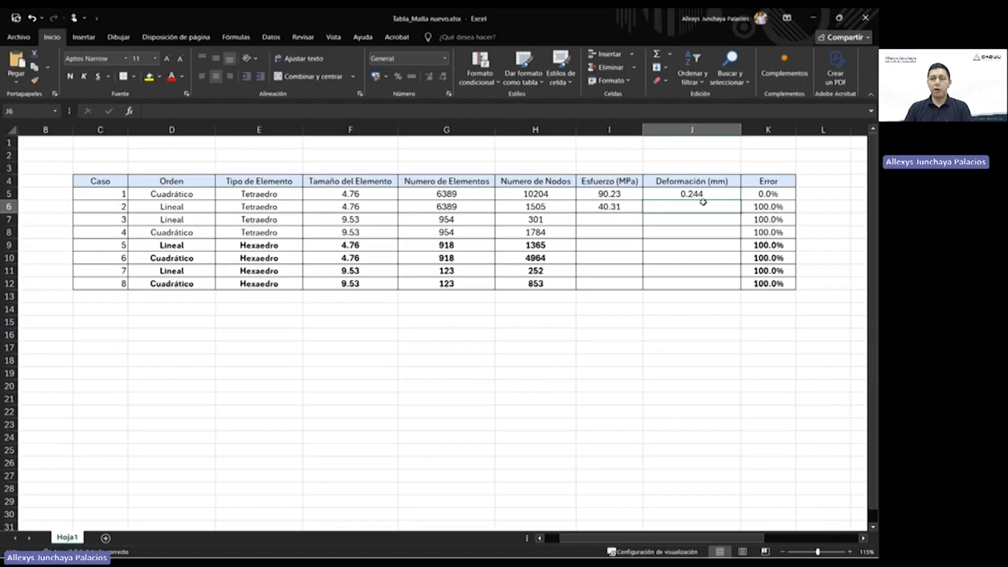
text(0.209)
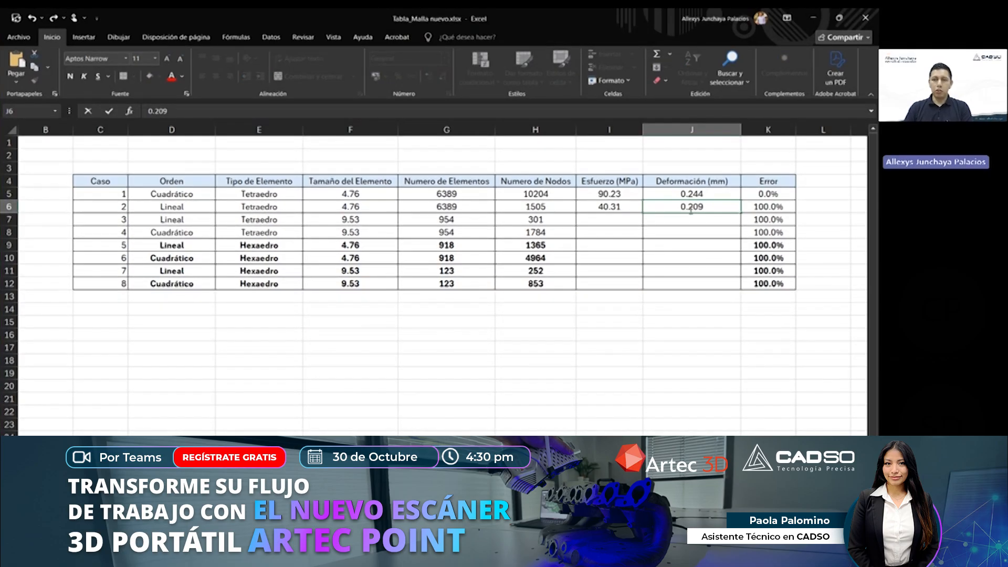
key(Return)
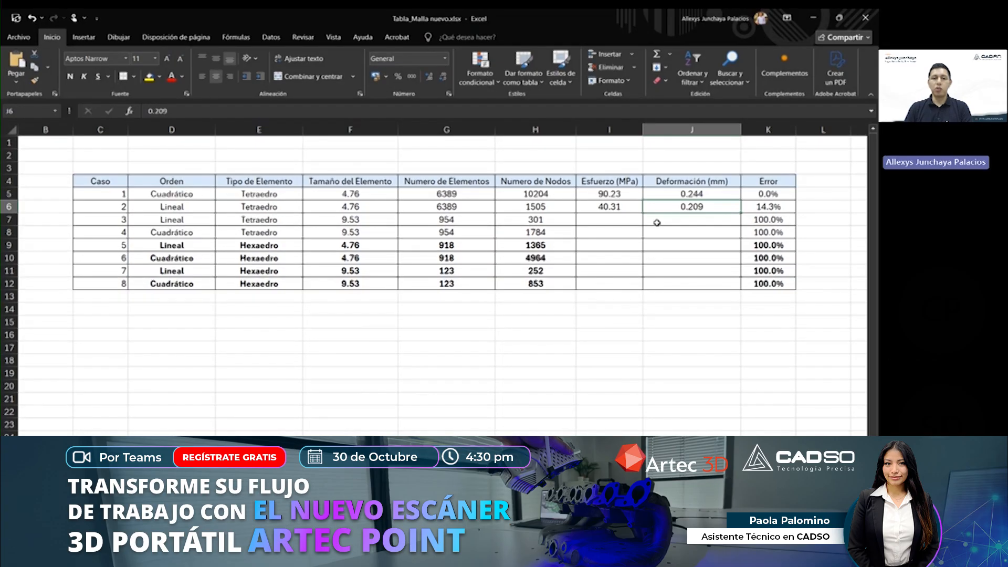
Step: Review case 3's order, element type and element size in the comparison table
click(602, 218)
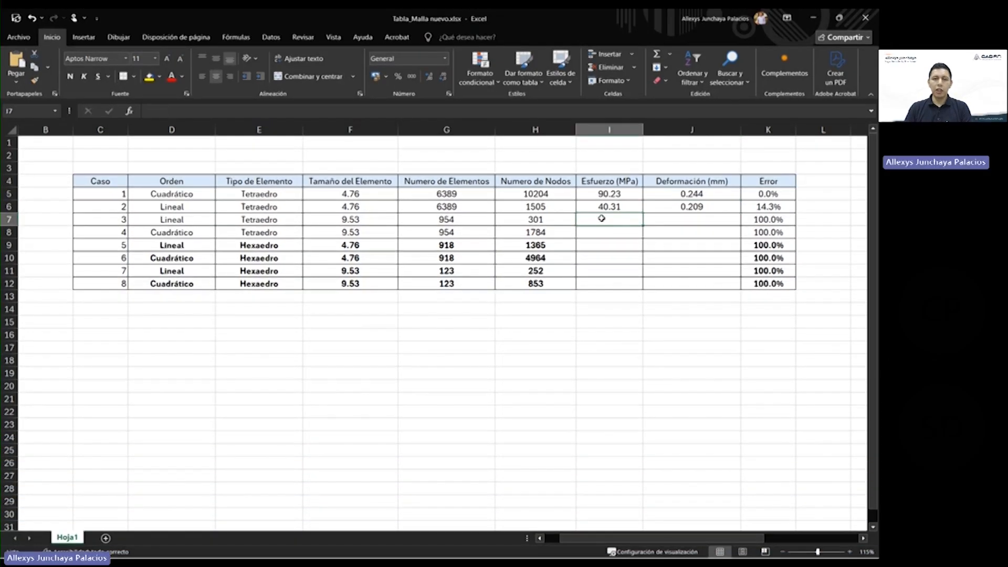
click(692, 207)
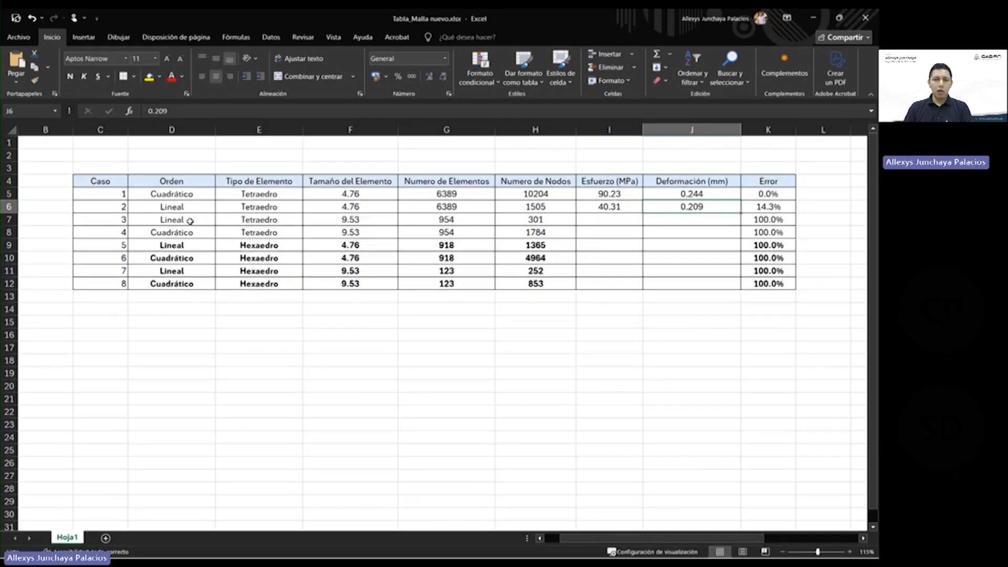
drag(87, 196, 343, 205)
click(247, 219)
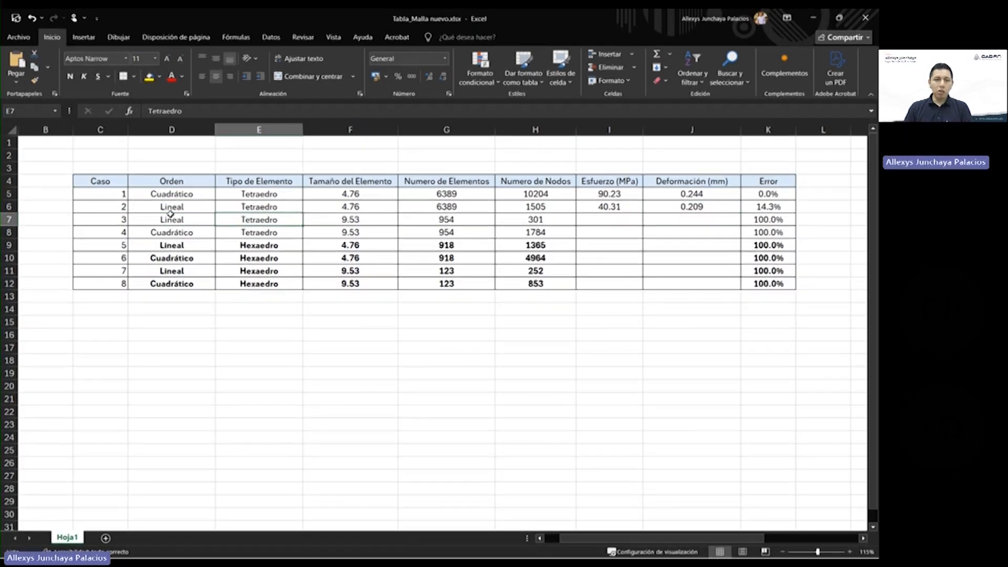
click(164, 219)
click(339, 221)
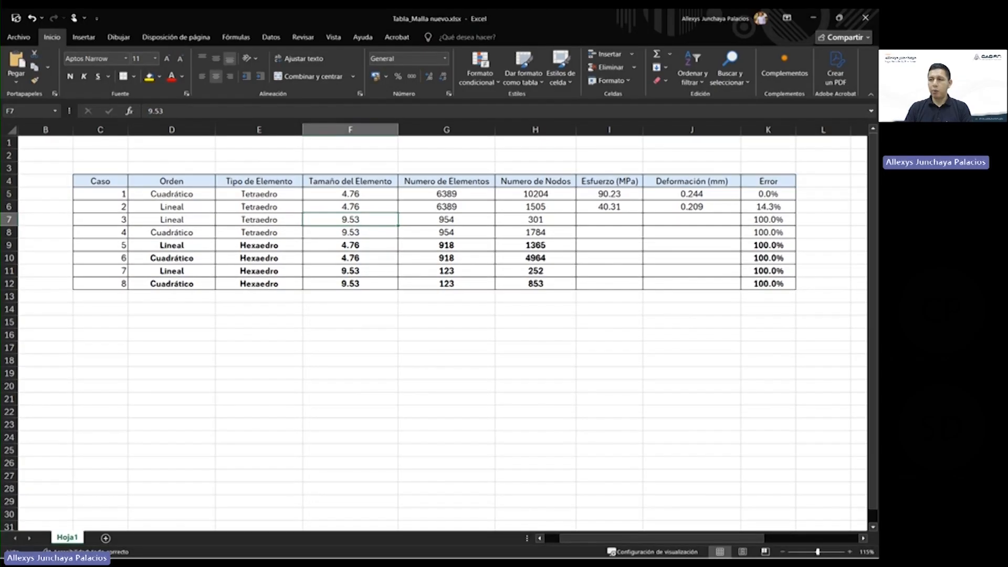
key(alt+Tab)
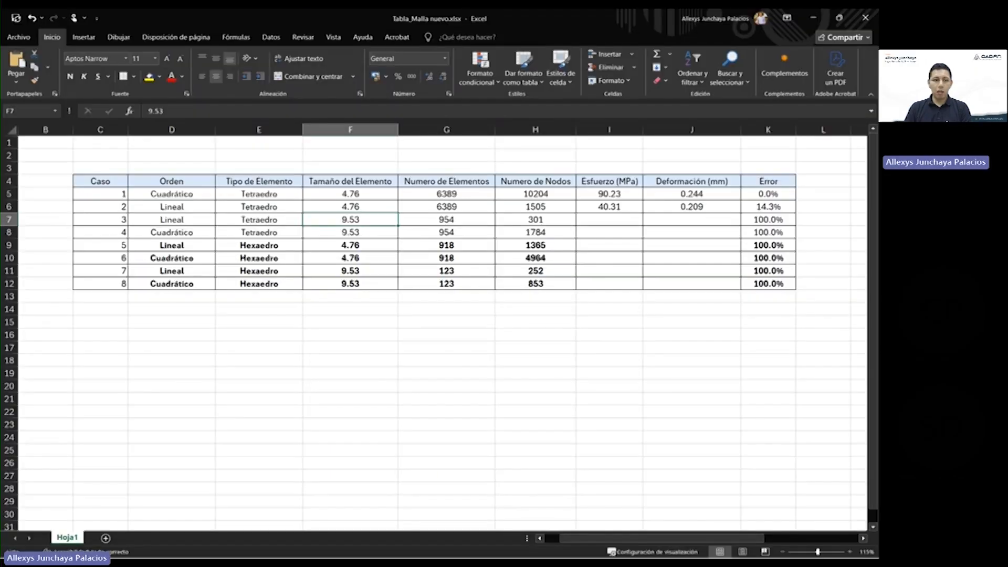
key(alt+Tab)
click(175, 220)
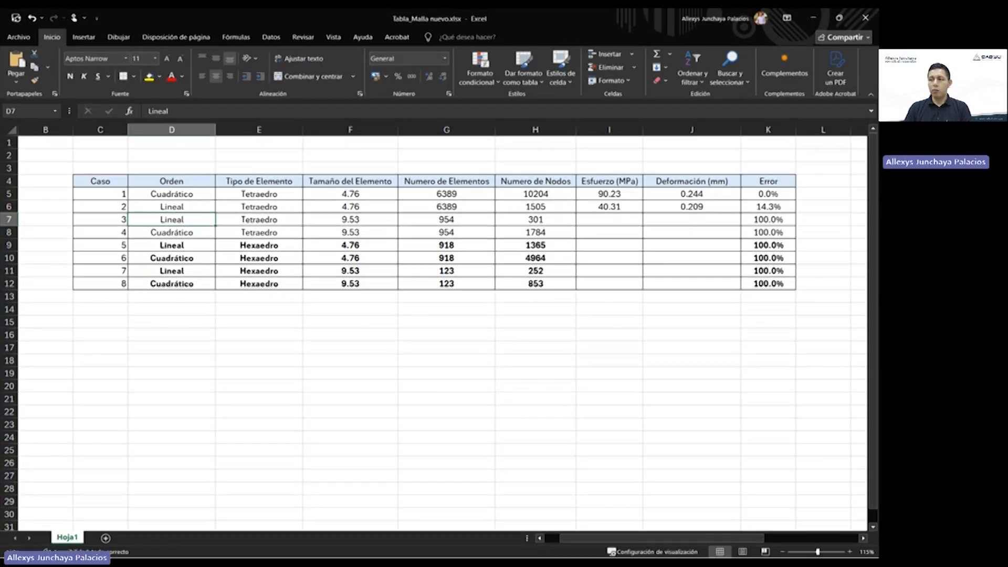
Step: Switch to SOLIDWORKS and remesh the bracket with a standard mesh at the coarsest density, element size 9.52806354 mm
key(alt+Tab)
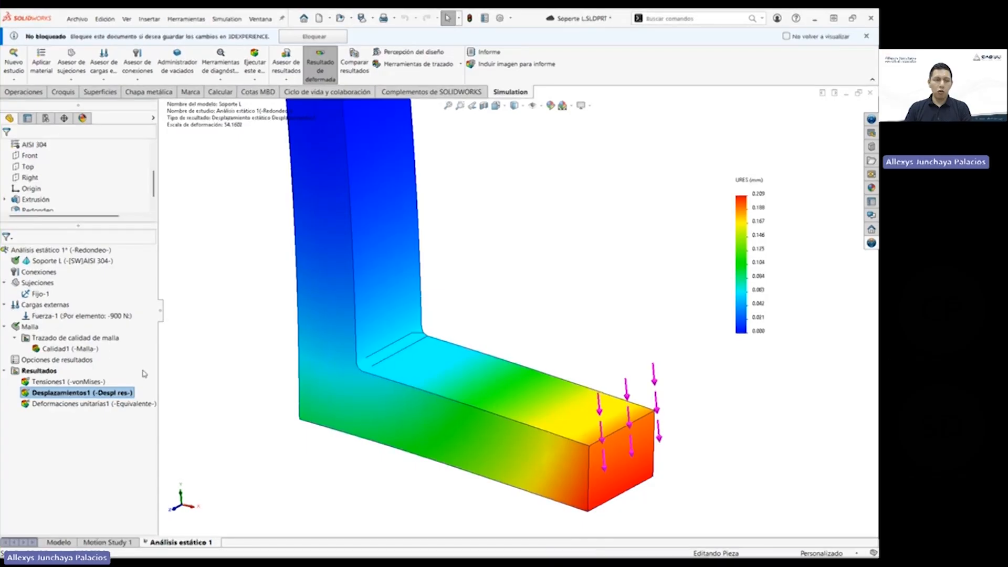
right_click(16, 328)
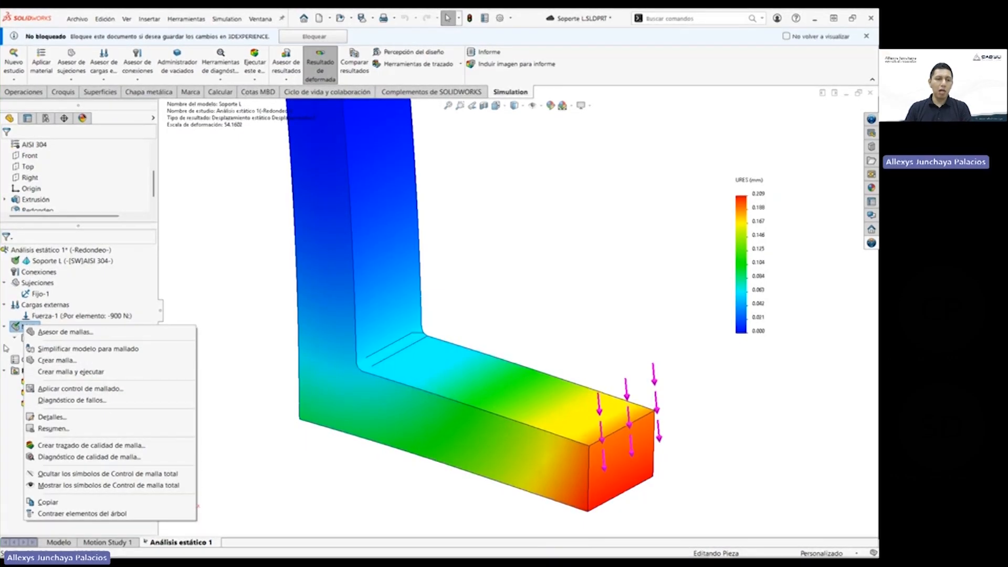
click(158, 301)
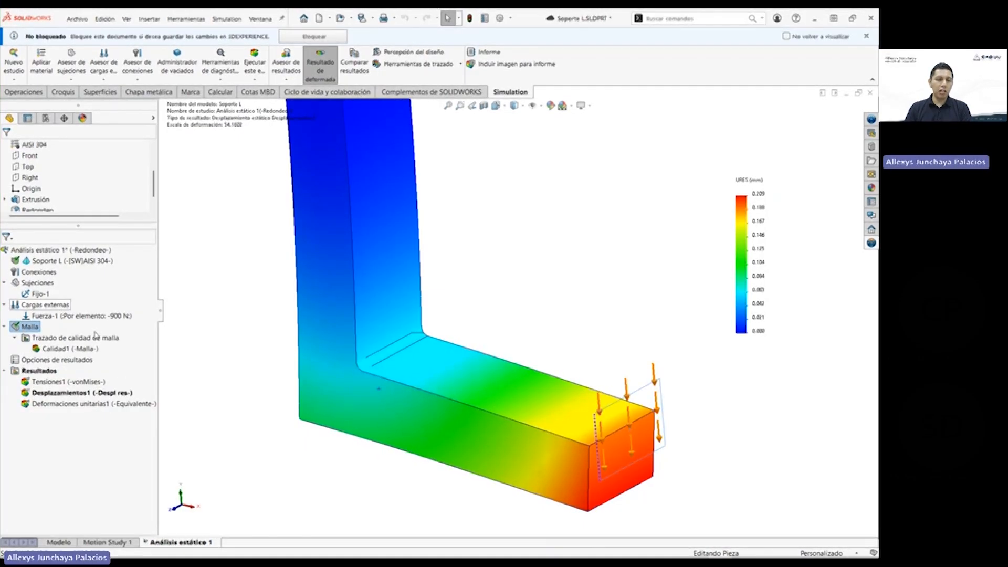
right_click(24, 327)
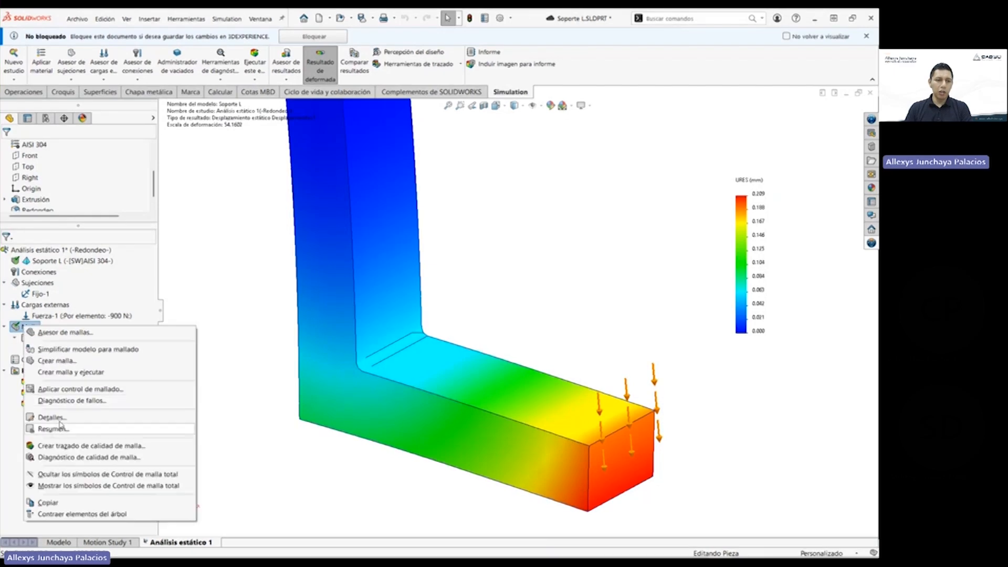
click(61, 362)
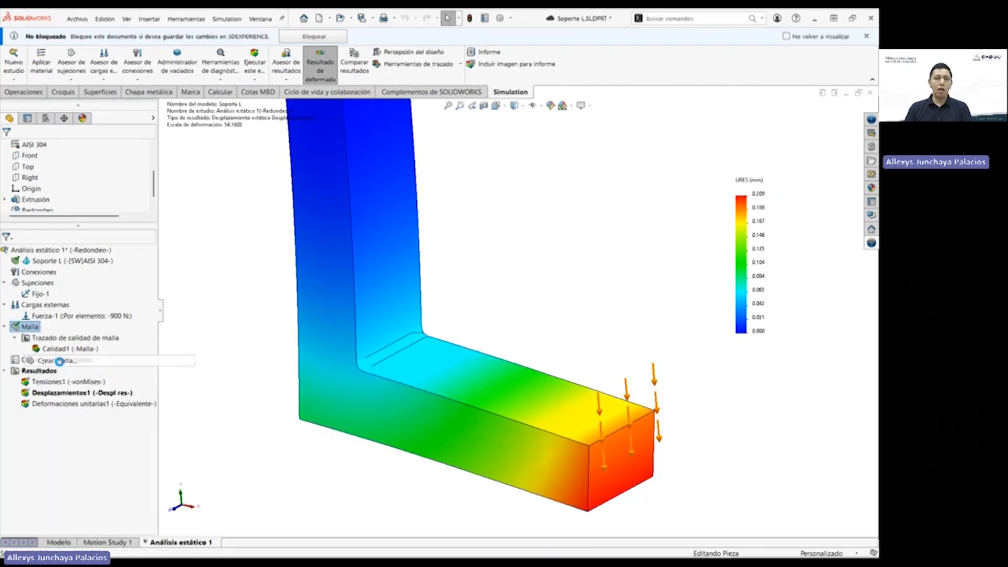
click(471, 271)
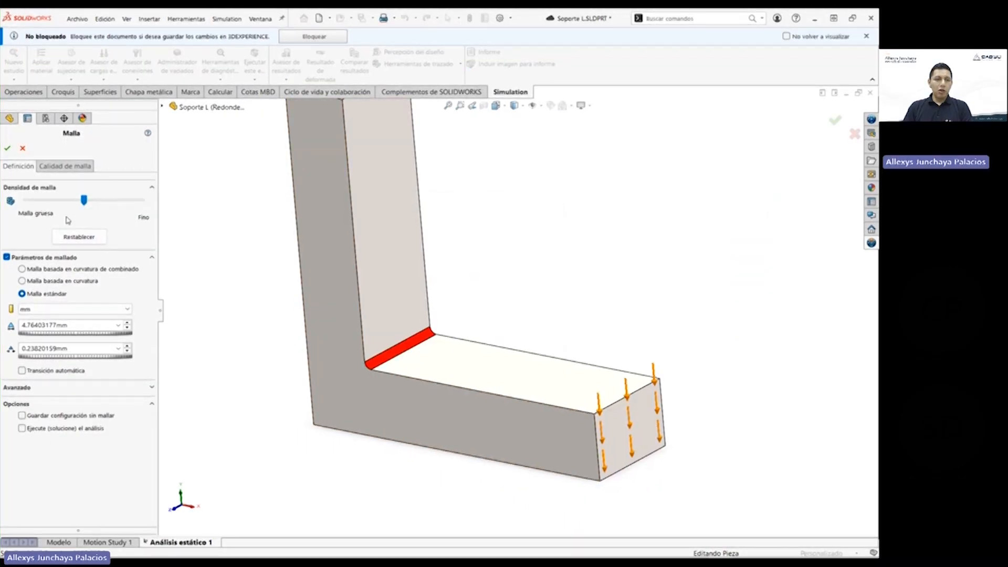
click(85, 202)
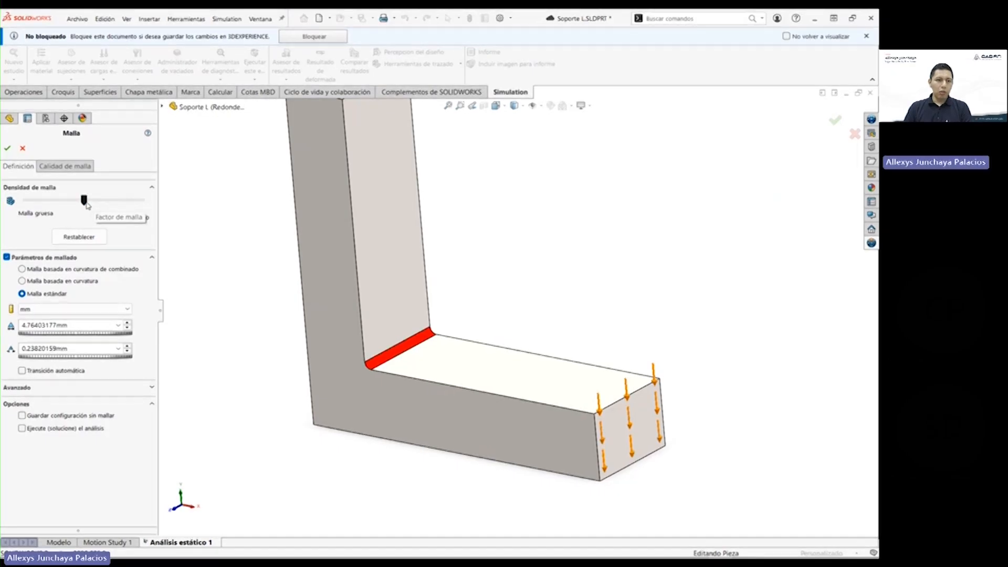
drag(85, 203, 30, 208)
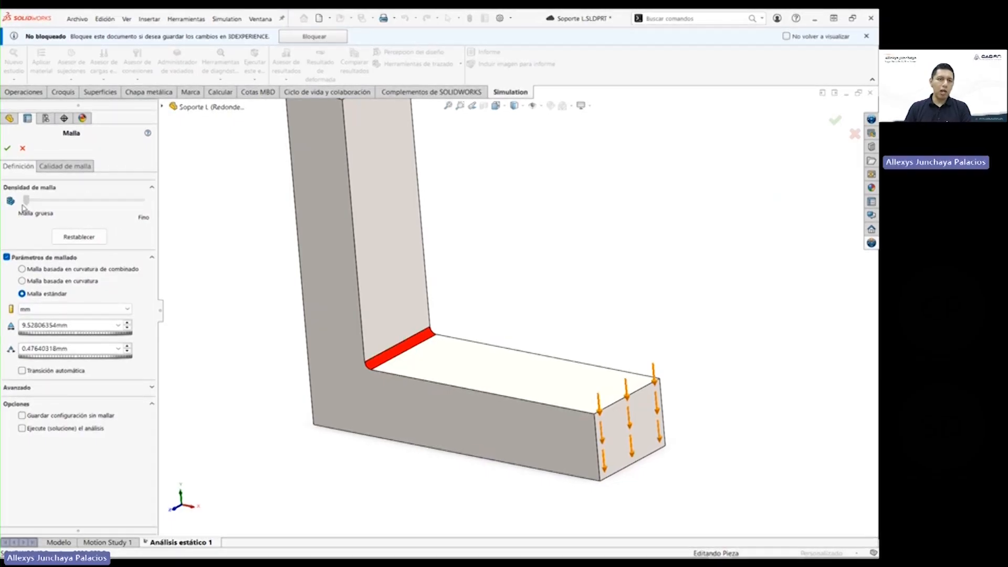
drag(136, 204, 160, 207)
drag(160, 207, 2, 210)
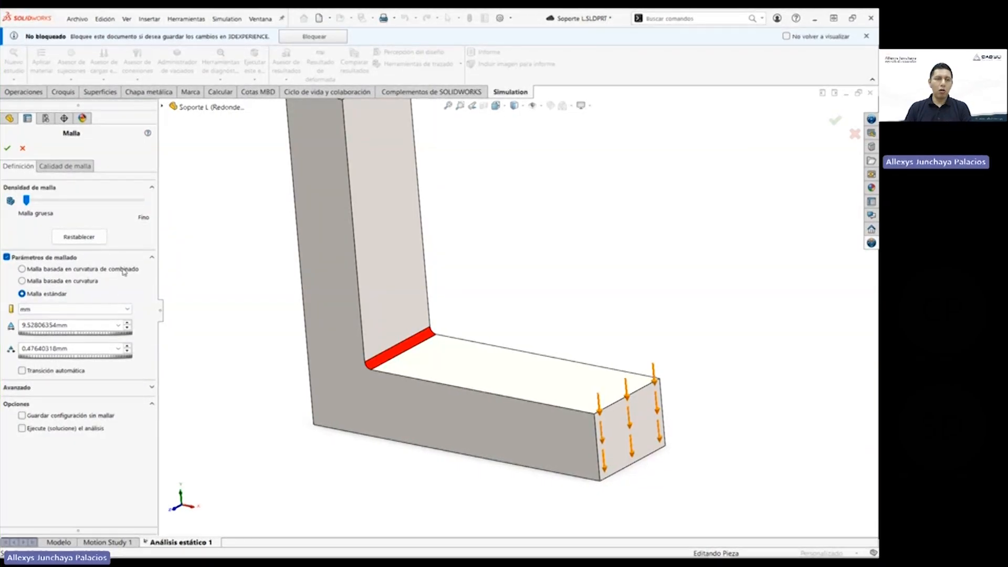
click(7, 148)
Step: Run the static study with the coarse mesh and move the maximum von Mises label away from the inner fillet
middle_drag(378, 340, 536, 244)
middle_drag(484, 315, 497, 288)
middle_drag(471, 327, 508, 345)
scroll(472, 349, down, 3)
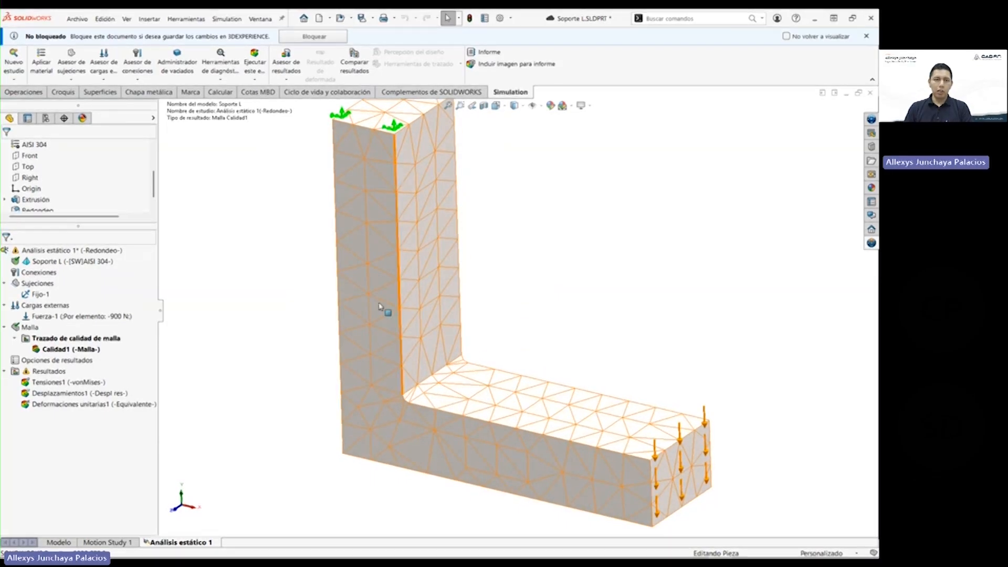
click(255, 62)
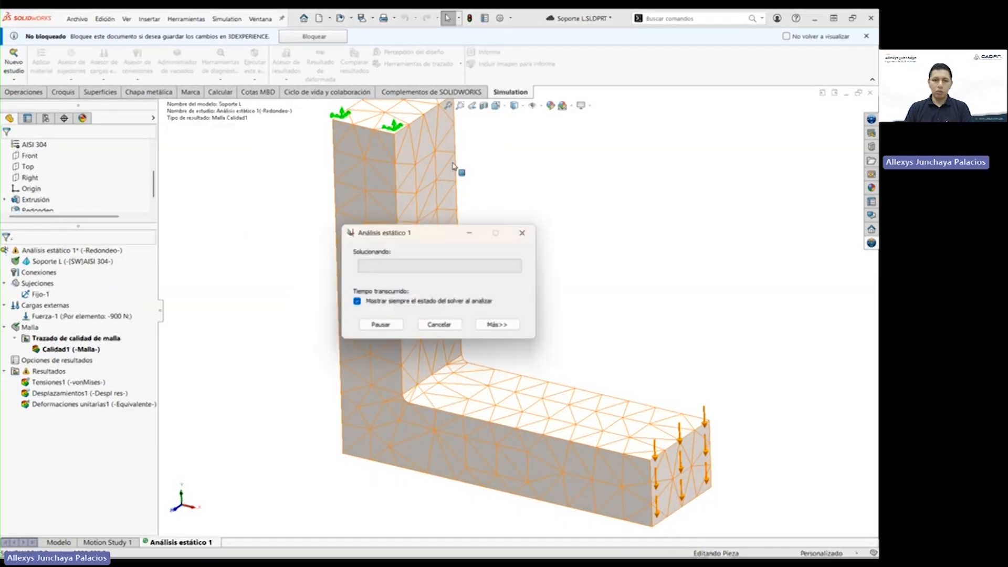
middle_drag(484, 317, 500, 319)
drag(486, 381, 525, 318)
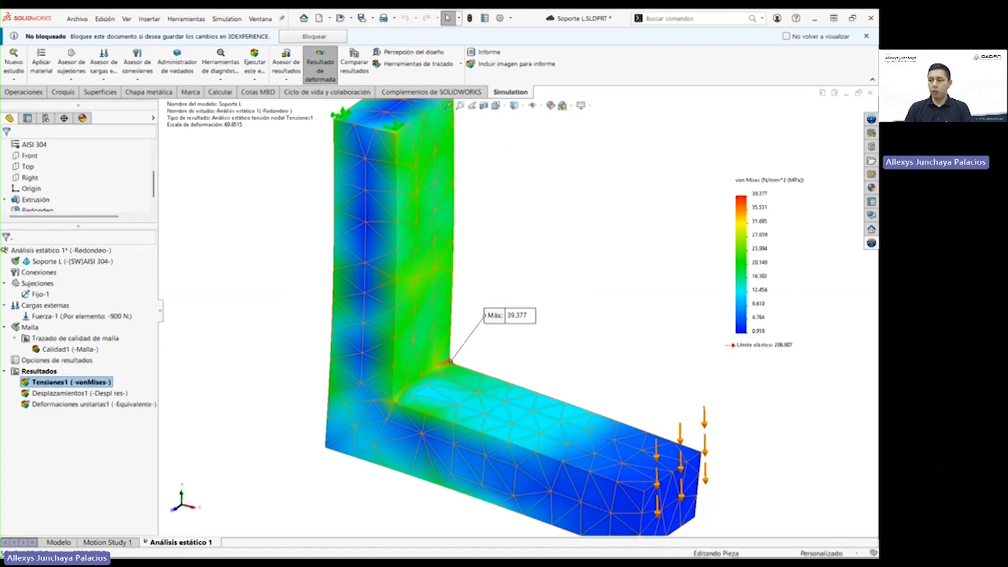
Step: Switch to the Excel workbook and enter 39.38 as case 3's Esfuerzo (MPa)
key(alt+Tab)
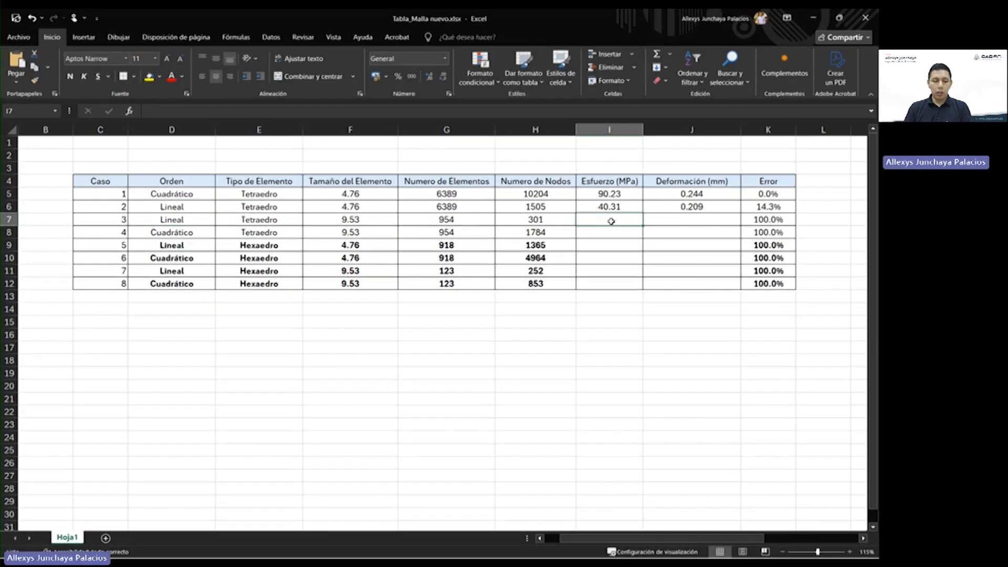
text(39.38)
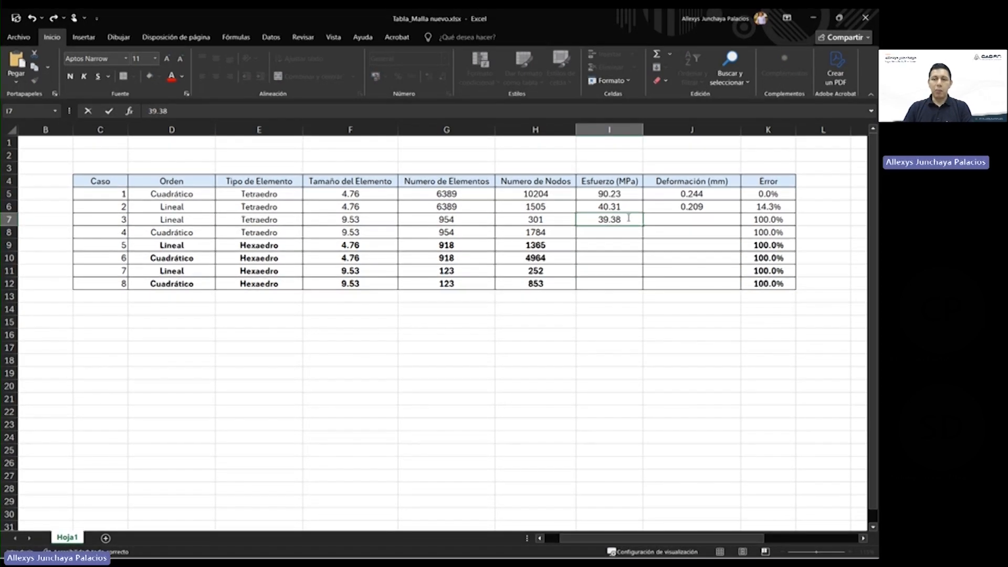
click(684, 220)
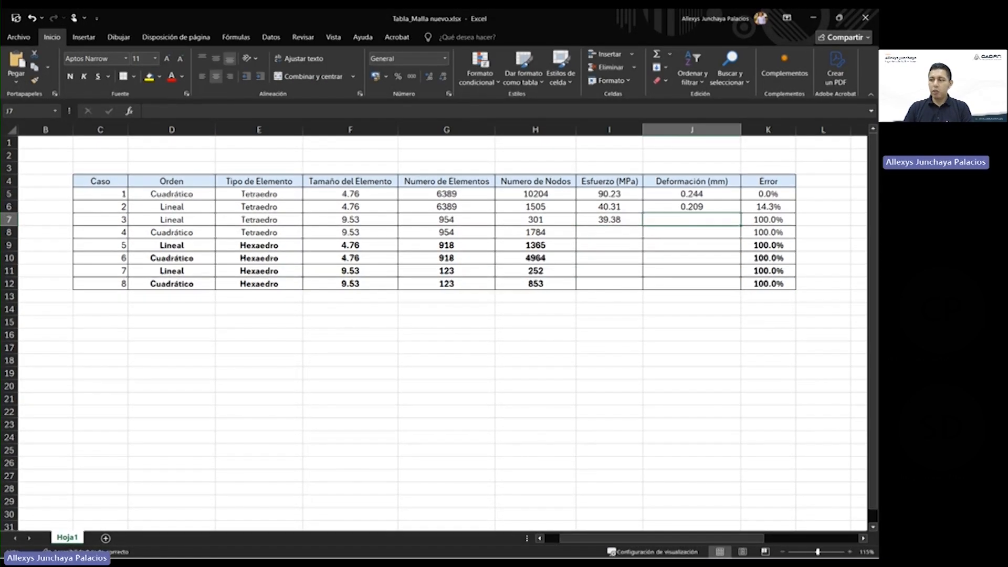
Step: Show the Desplazamientos1 plot in SOLIDWORKS and enter 0.161 as case 3's Deformación (mm) in the Excel table
key(alt+Tab)
double_click(84, 397)
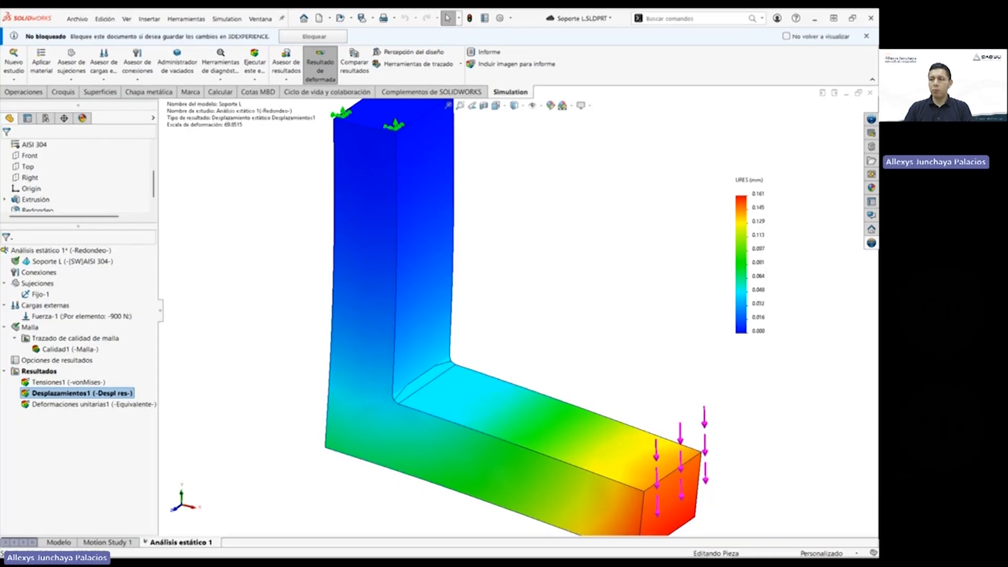
key(alt+Tab)
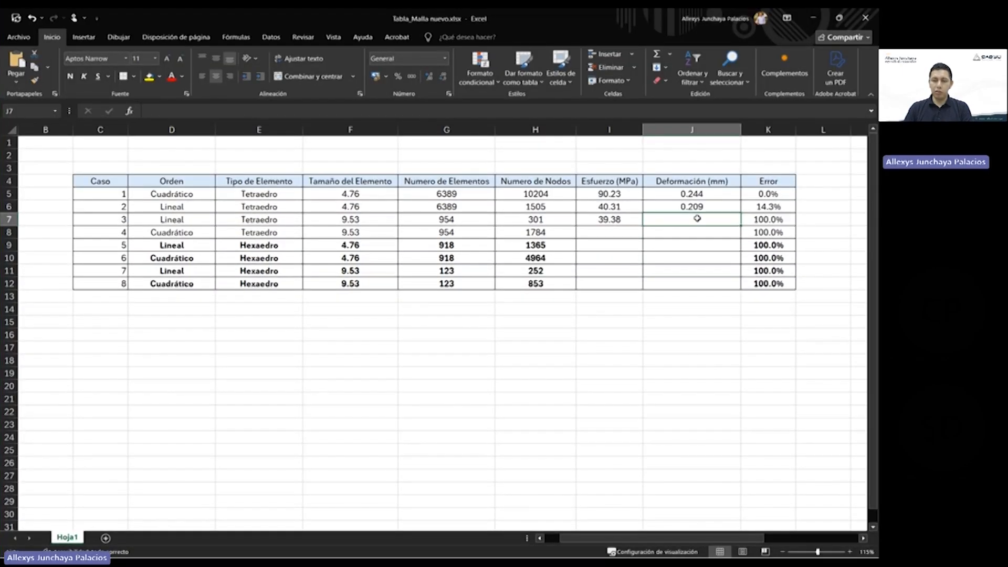
text(0.161)
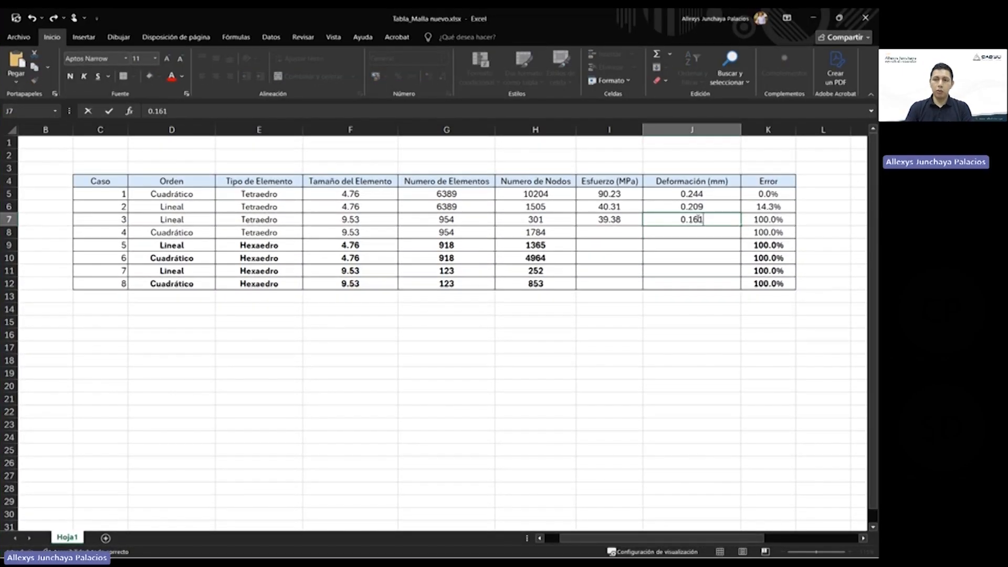
key(Return)
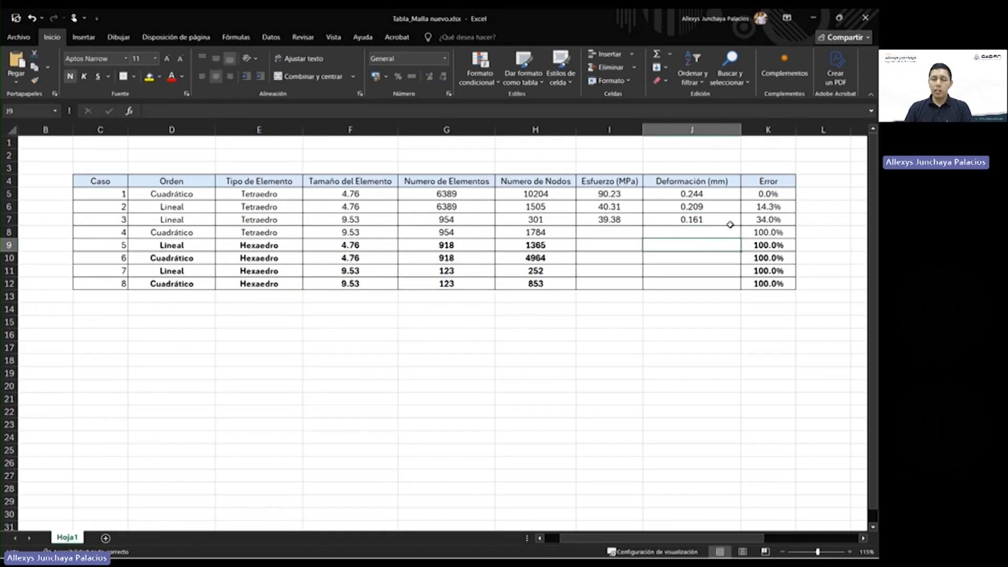
click(771, 220)
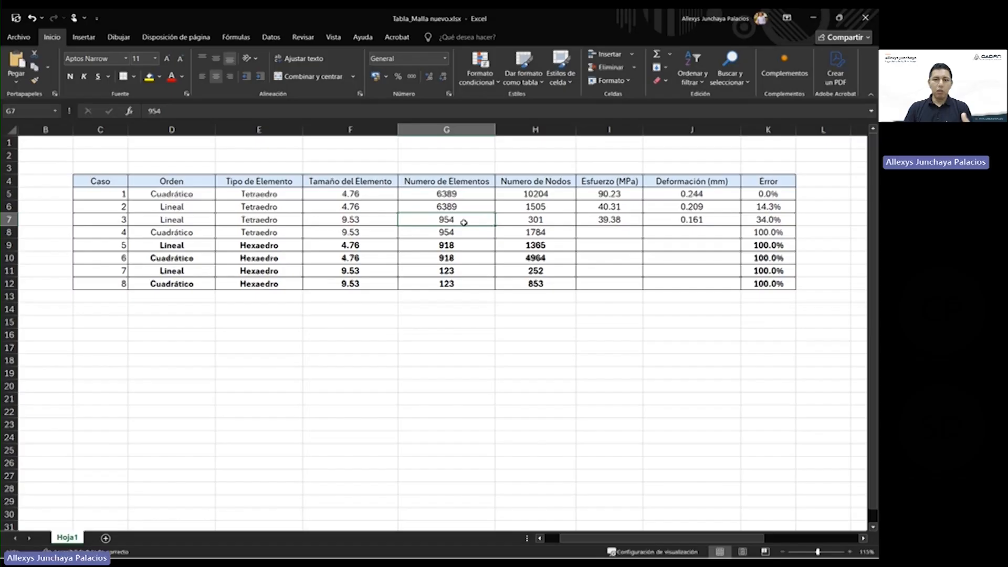
click(561, 225)
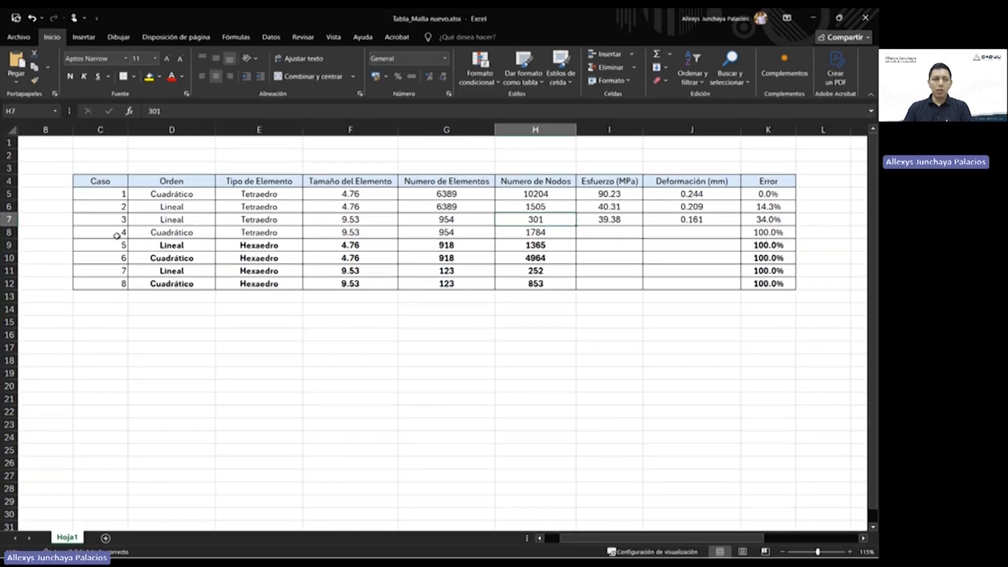
click(9, 232)
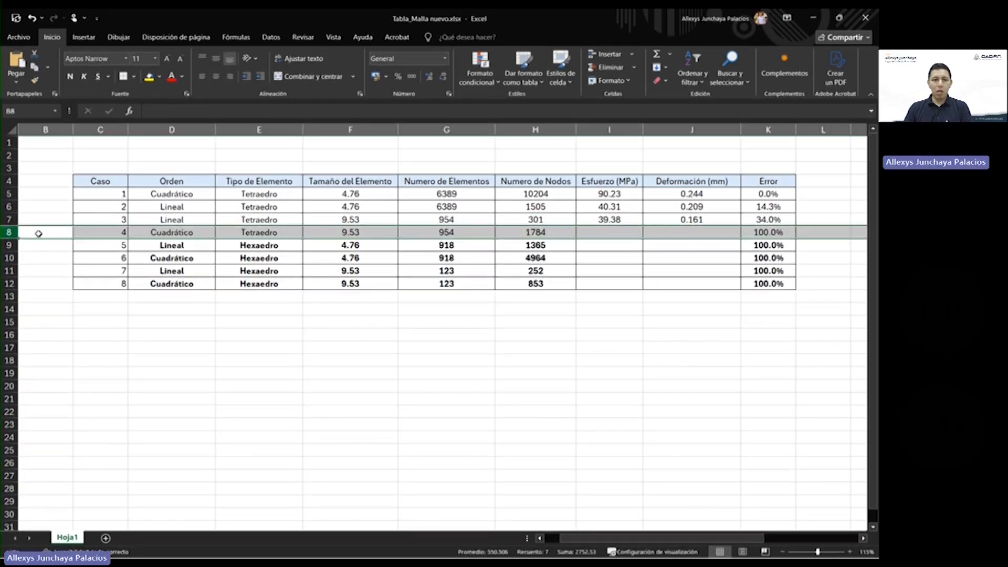
click(172, 235)
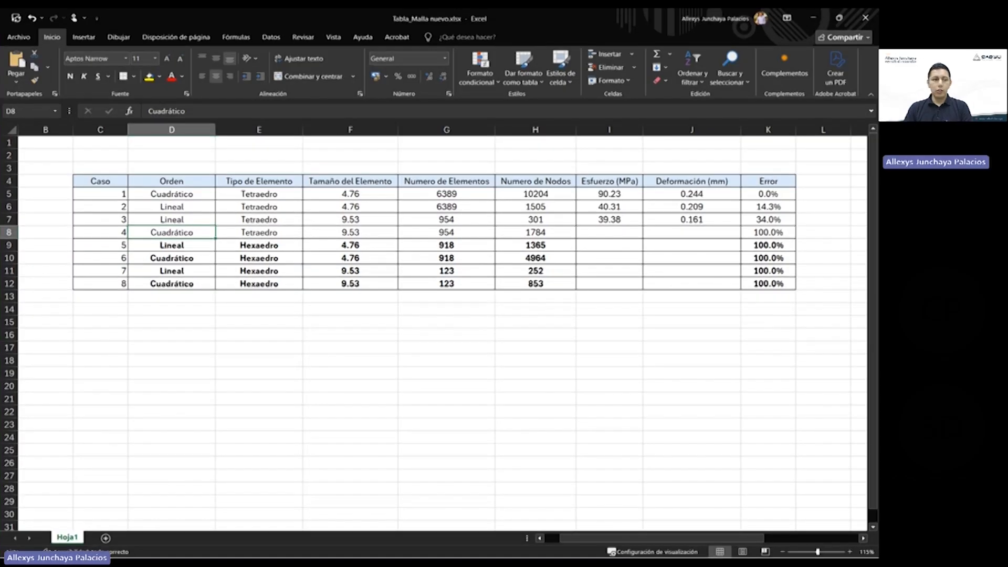
Step: Switch to SOLIDWORKS, apply a high-quality mesh to Soporte L and rerun the study, moving the maximum von Mises label clear of the fillet
key(alt+Tab)
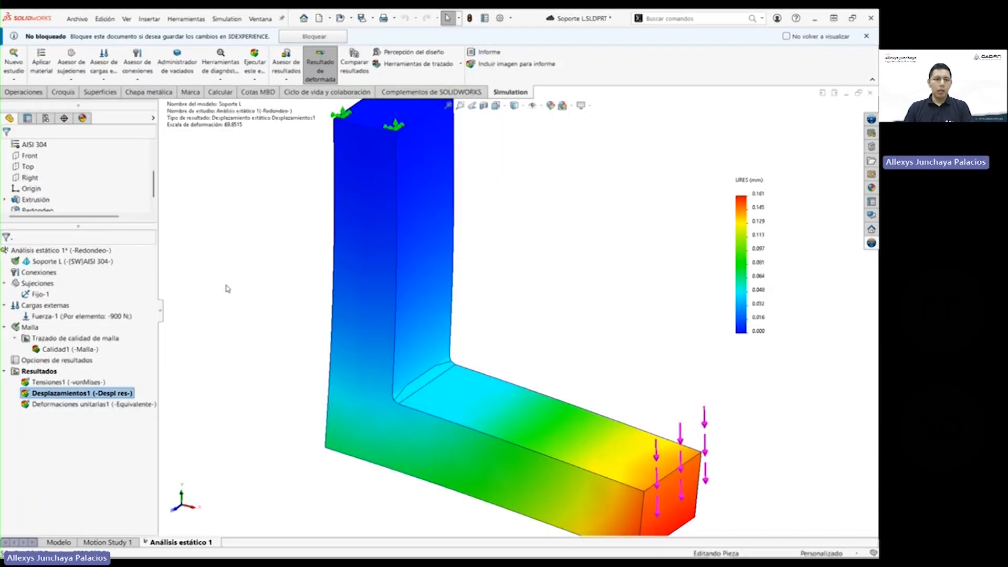
right_click(40, 264)
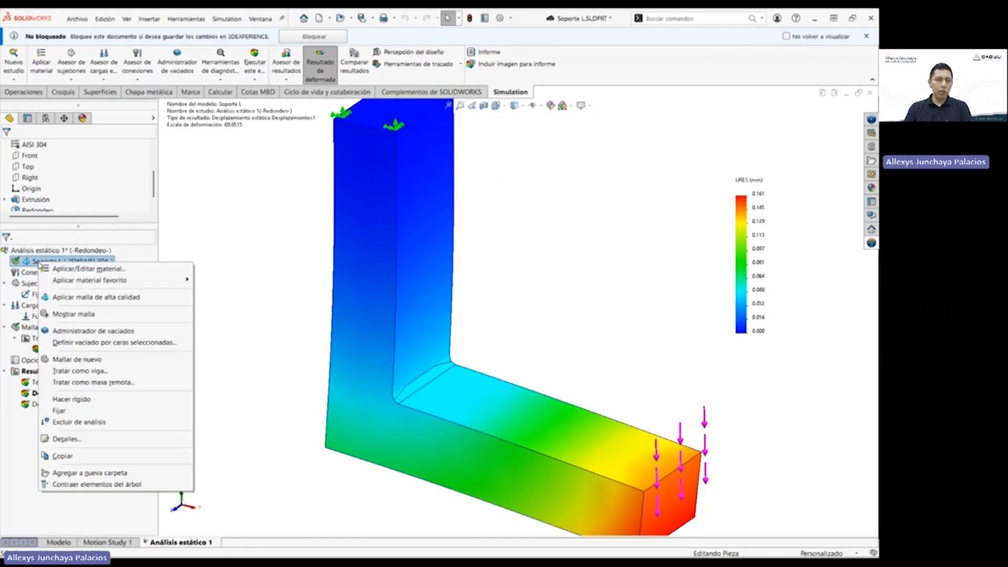
click(71, 298)
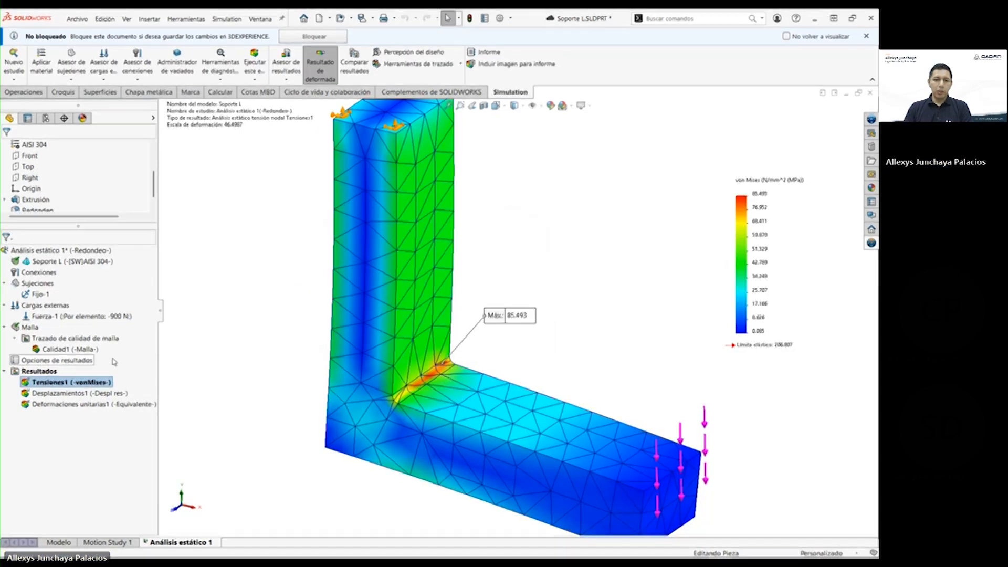
drag(519, 319, 566, 257)
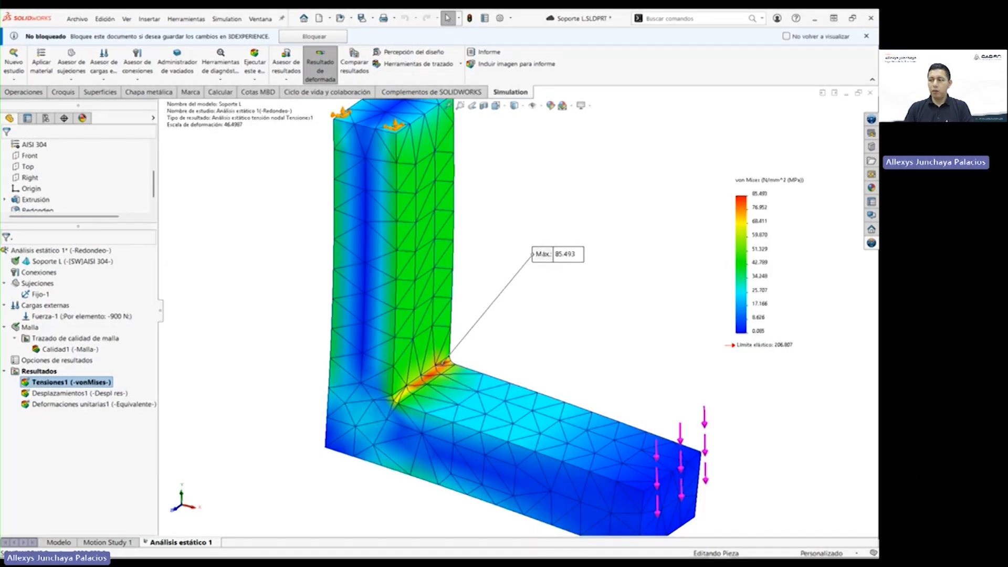
Step: Switch to the Excel workbook and enter 85.49 as case 4's Esfuerzo (MPa)
key(alt+Tab)
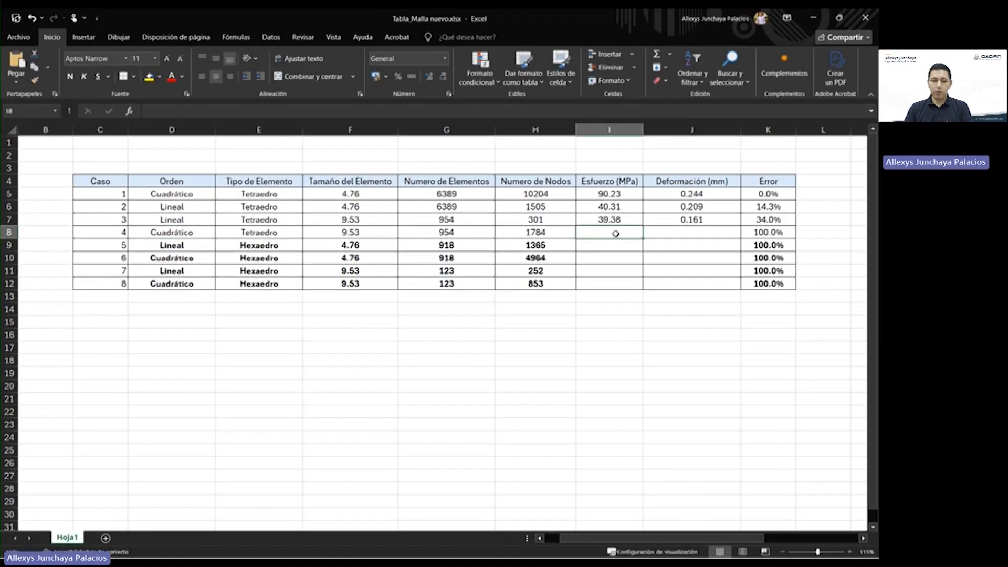
text(85.49)
click(705, 236)
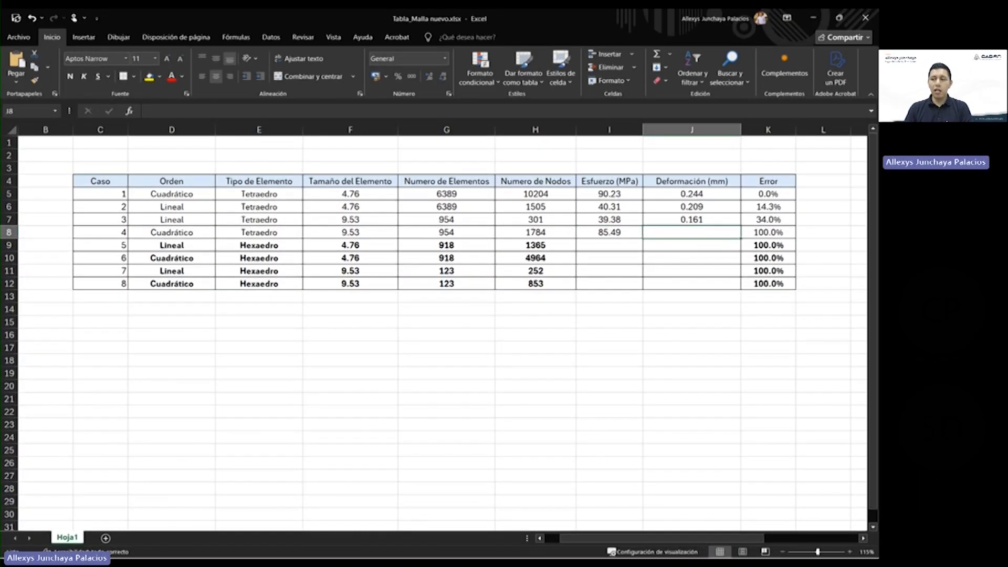
Step: Show the Desplazamientos1 plot in SOLIDWORKS and enter 0.243 as case 4's Deformación (mm) in the Excel table
key(alt+Tab)
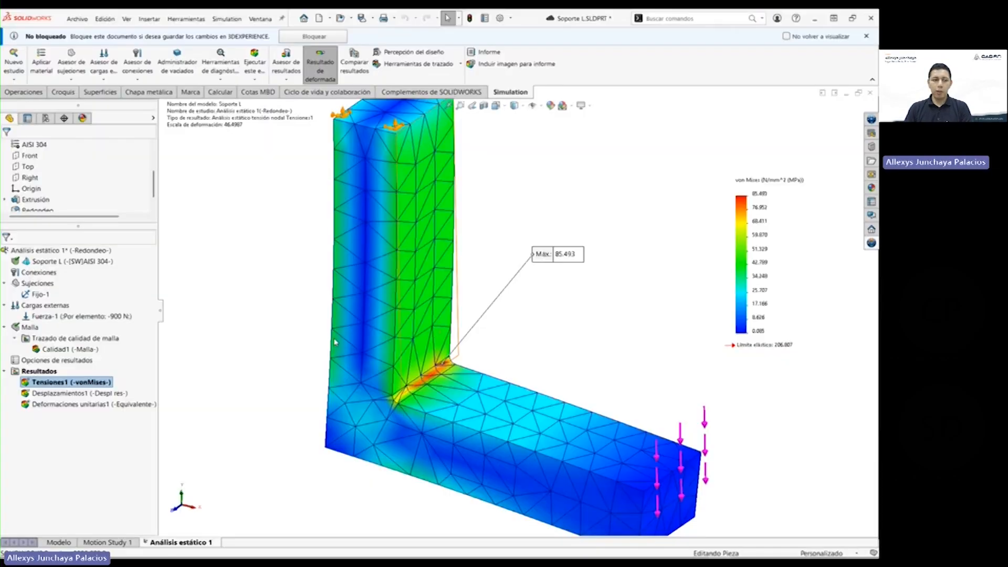
double_click(79, 393)
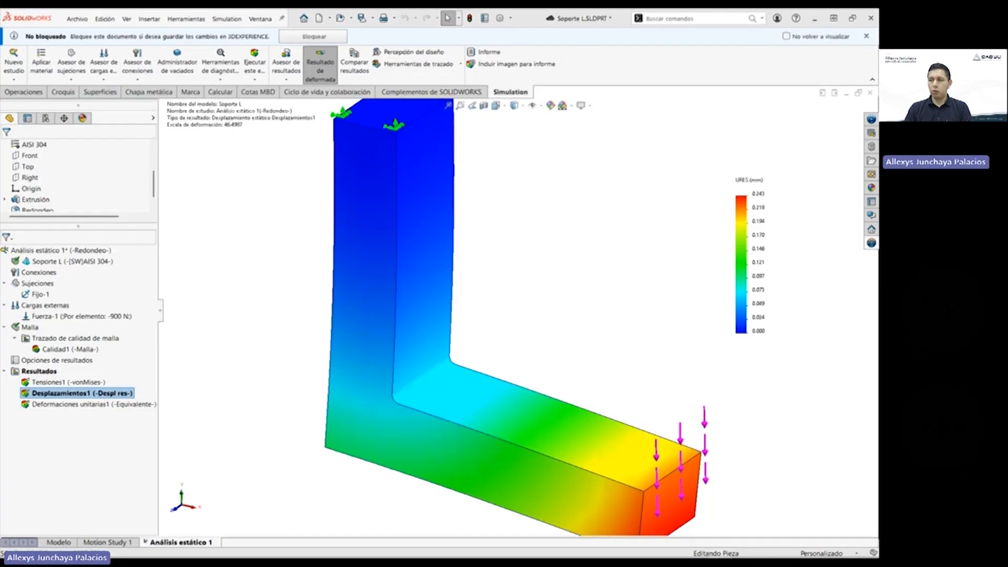
key(alt+Tab)
text(0.243)
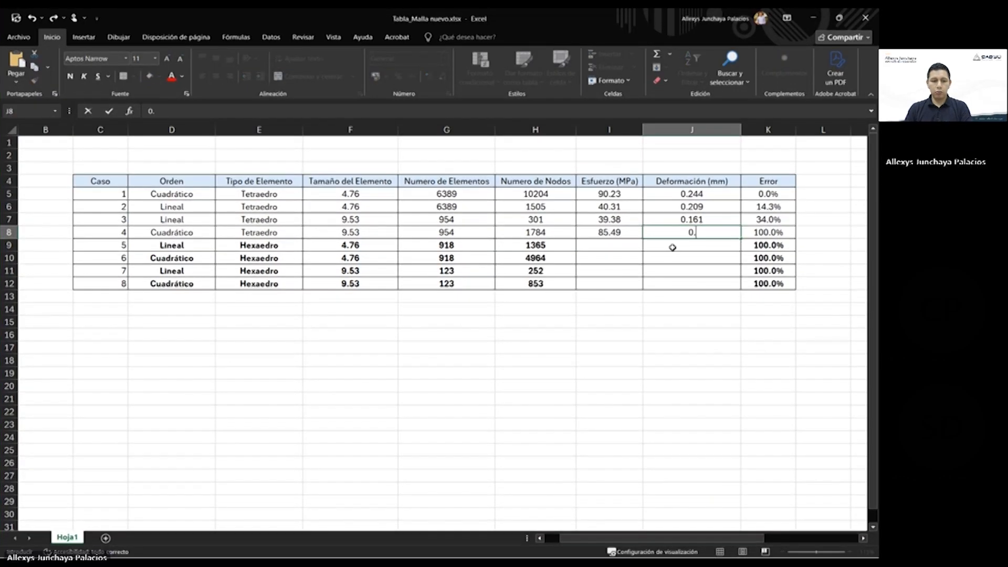
click(699, 253)
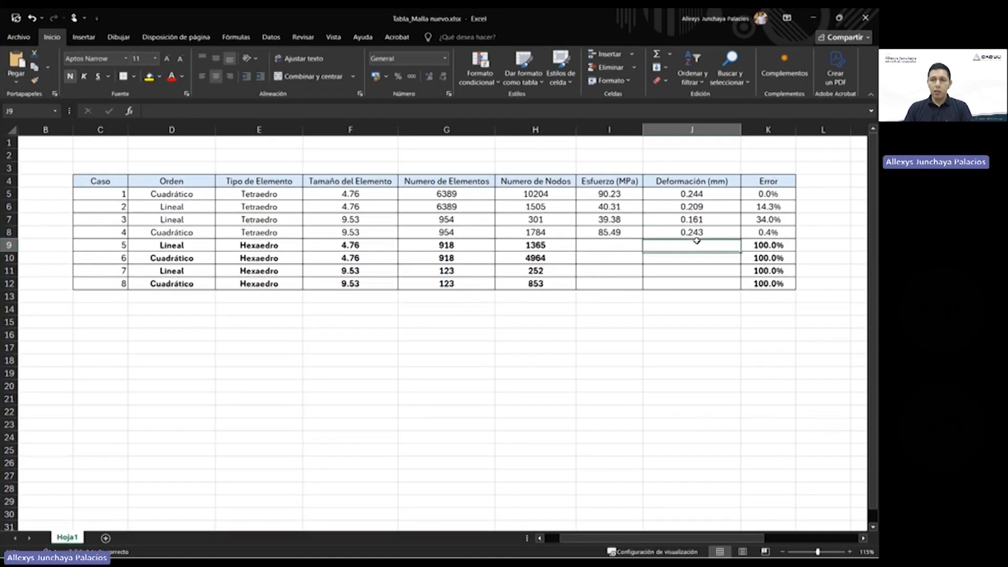
Step: Compare stress, deformation and error between the linear and quadratic tetrahedral cases, and review the rows of the pending hexahedral cases
click(698, 232)
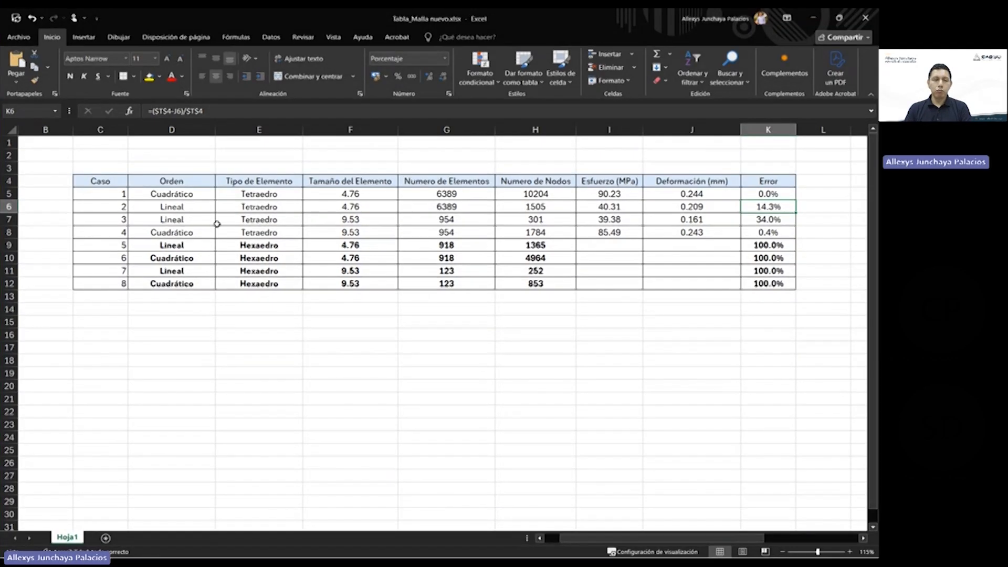
drag(9, 206, 9, 219)
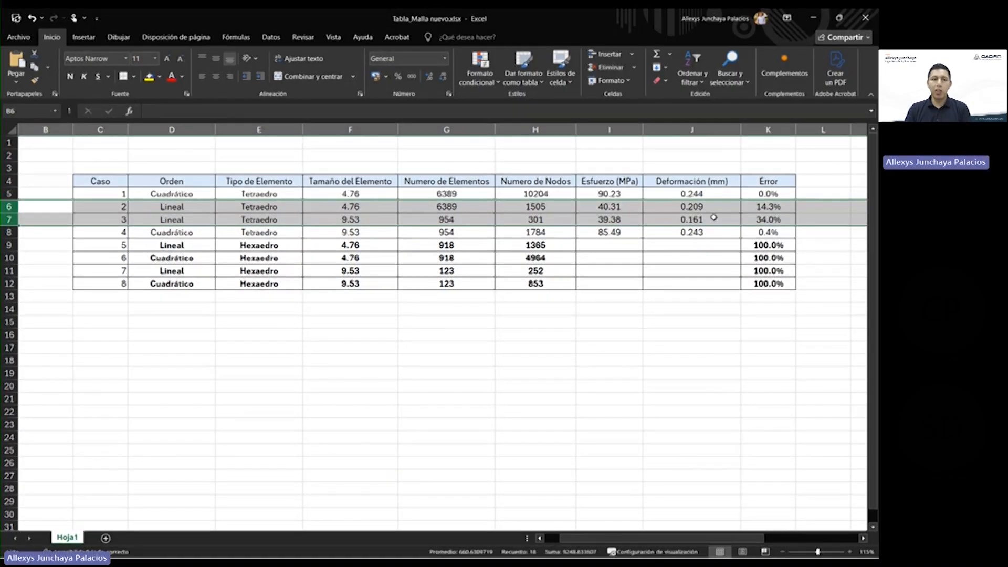
click(9, 232)
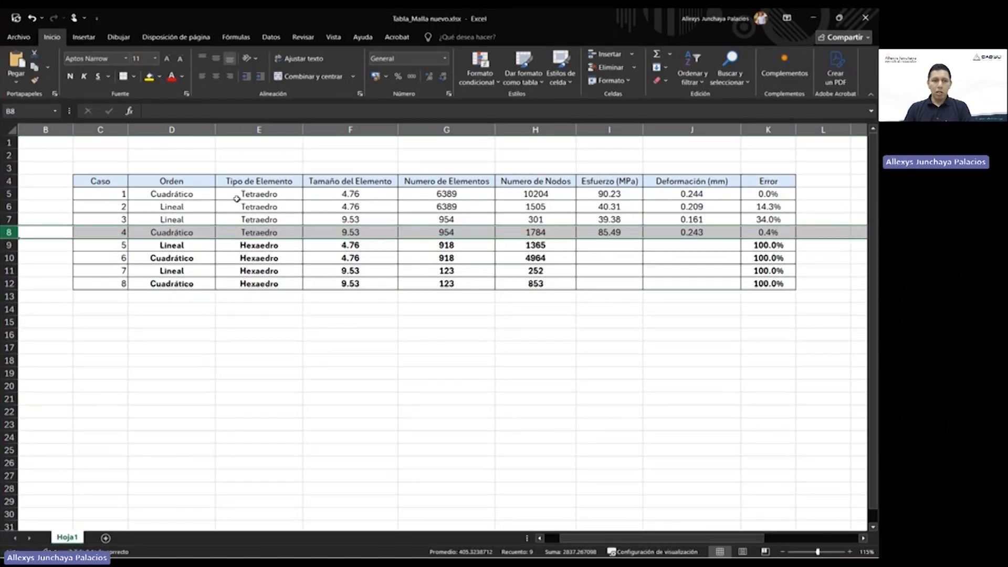
click(8, 194)
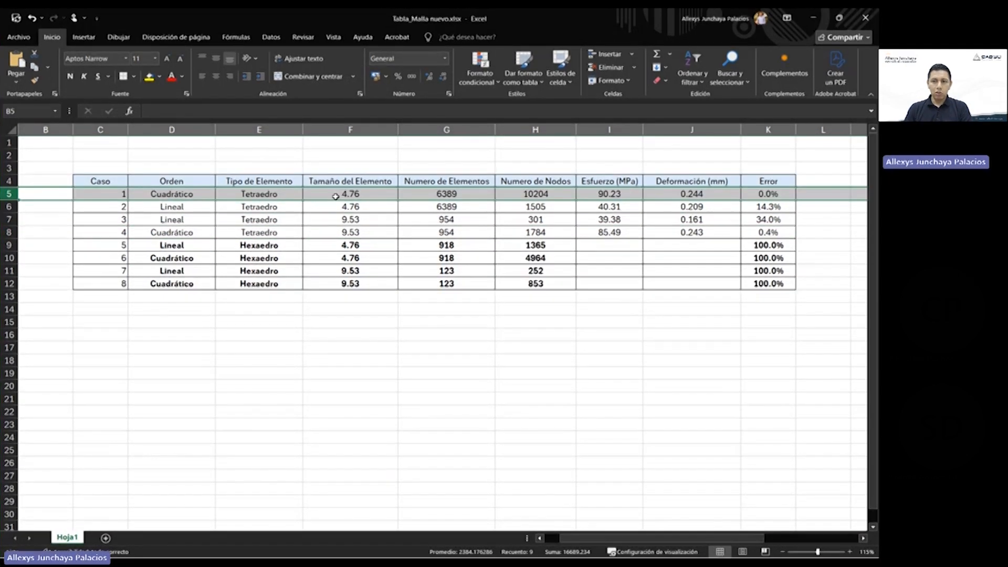
click(715, 196)
click(622, 196)
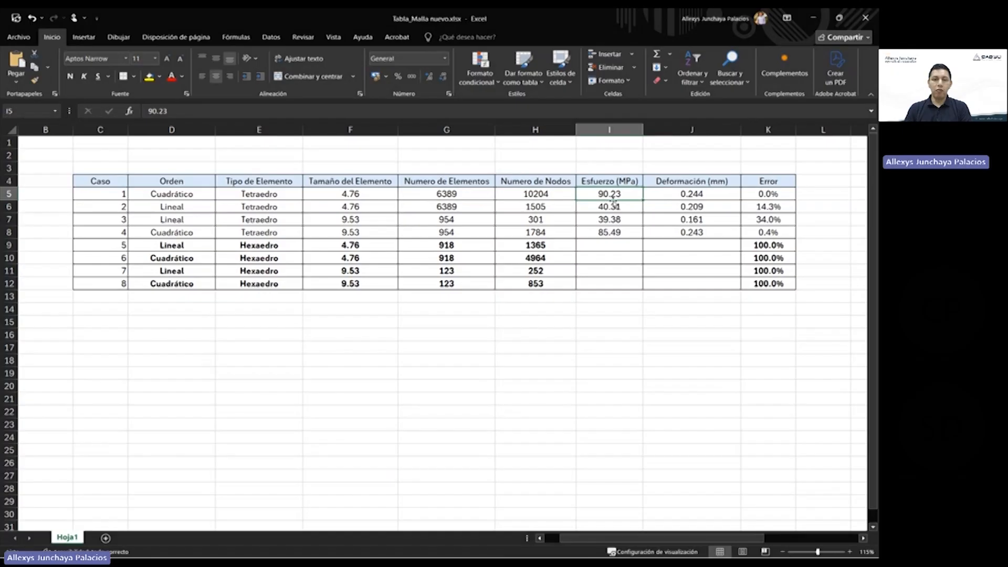
click(690, 195)
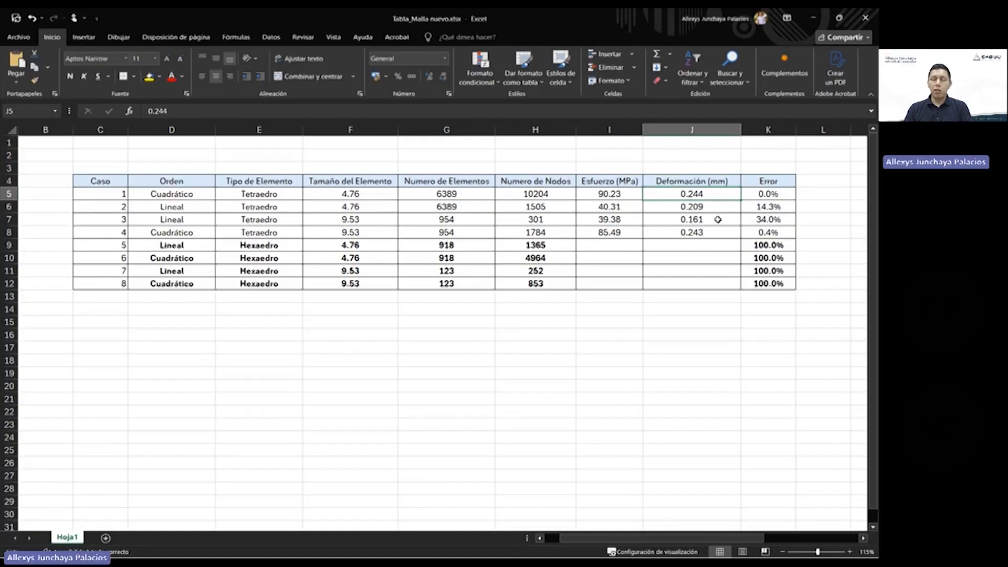
click(709, 233)
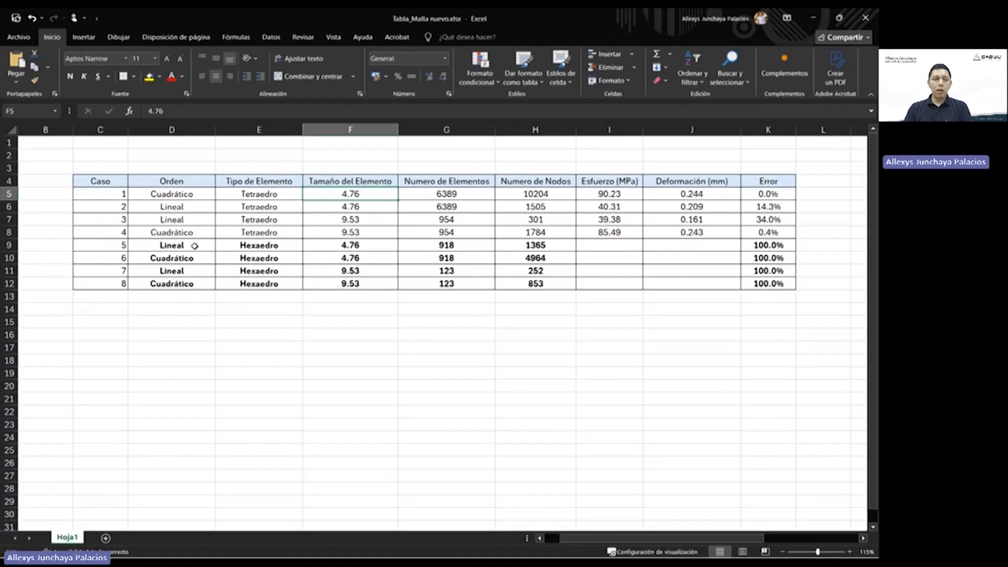
drag(10, 245, 9, 284)
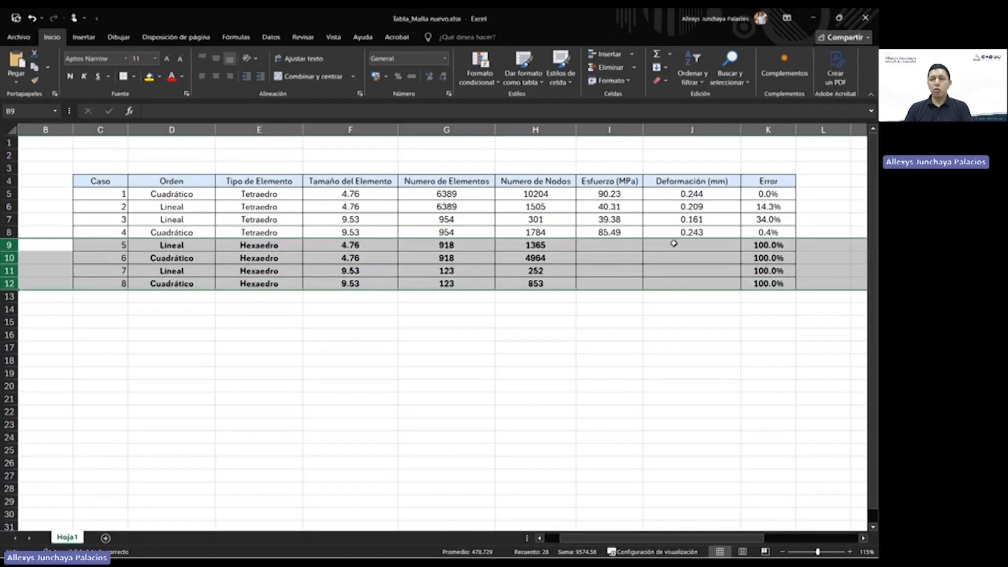
click(691, 251)
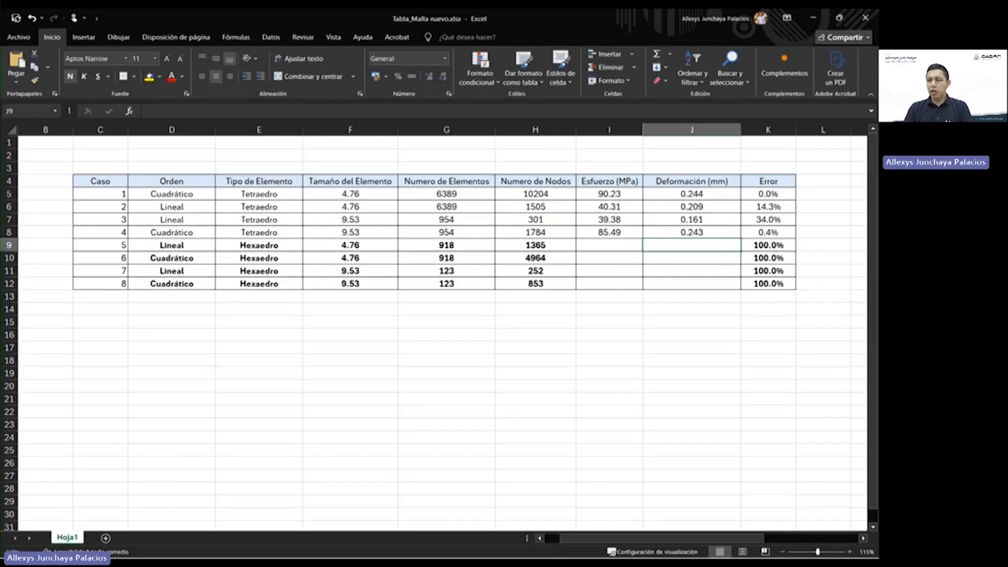
Step: Switch to SOLIDWORKS and show the L-bracket's part model in place of the study results
key(alt+Tab)
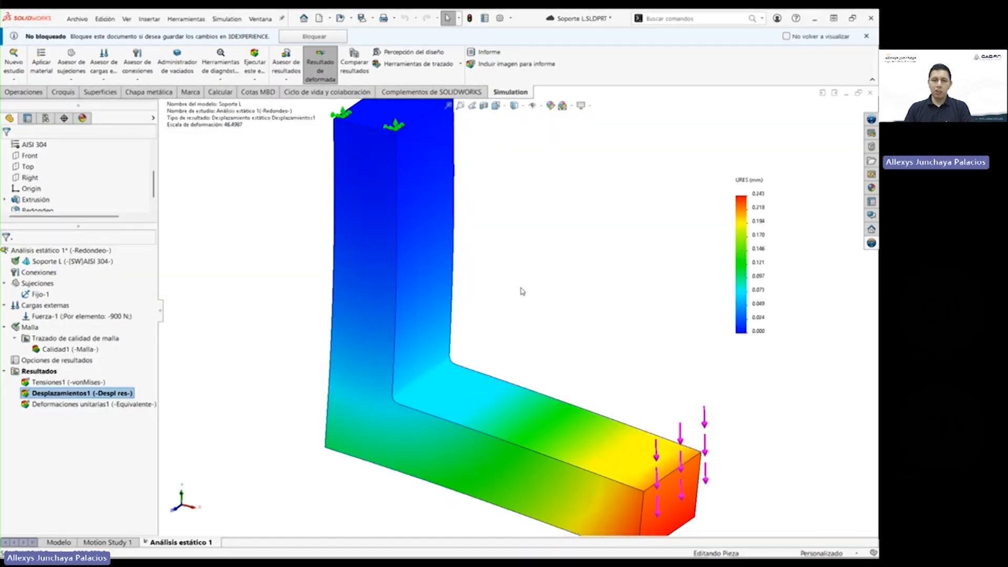
key(f)
scroll(507, 318, up, 2)
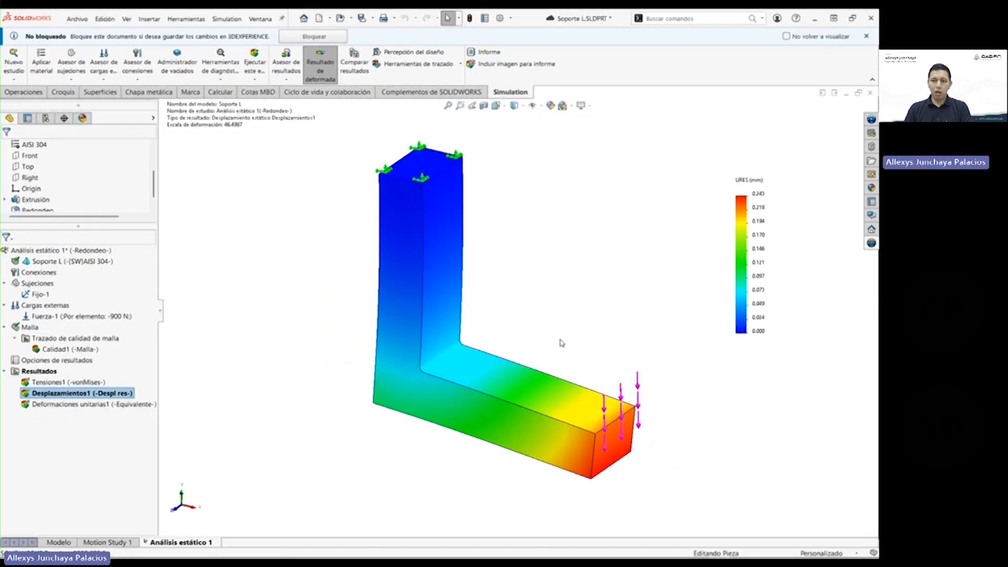
click(53, 545)
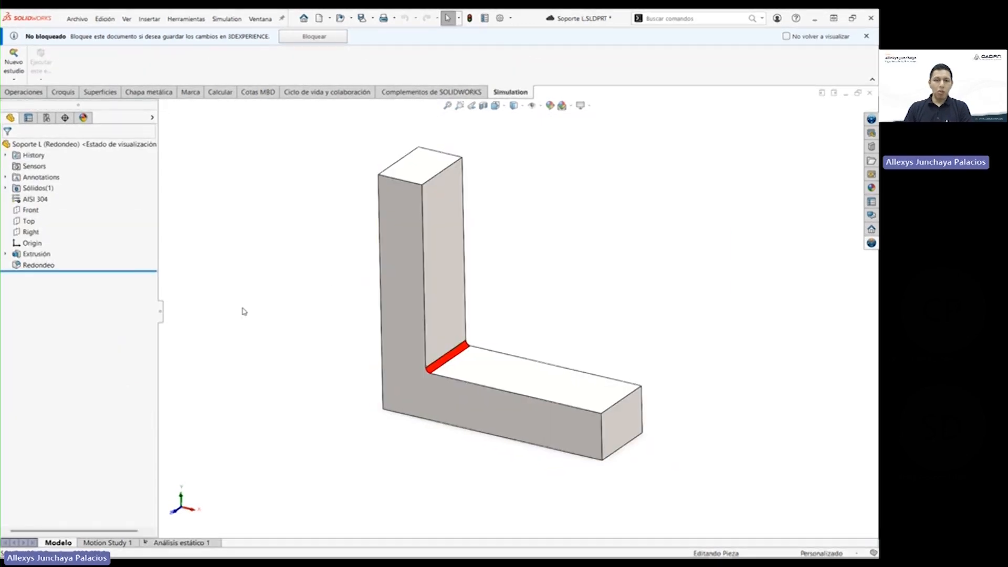
middle_drag(517, 258, 495, 274)
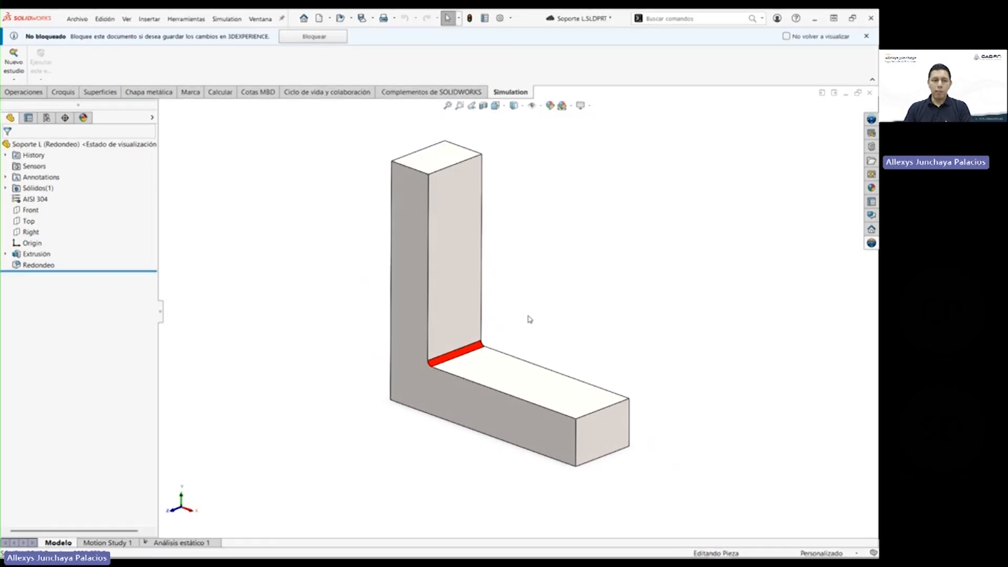